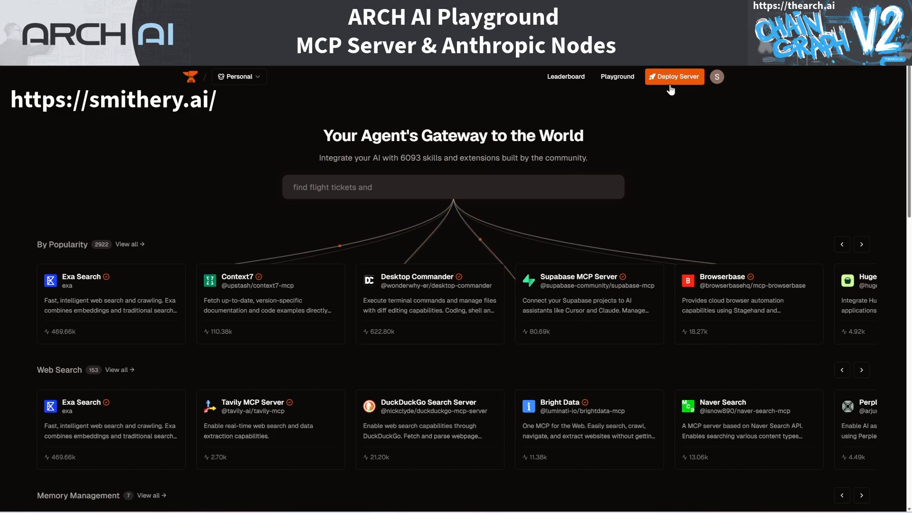
Step: Find the CoinGecko API Server by searching "Coingecko" on Smithery and copy its connection URL with keys
left_click(442, 188)
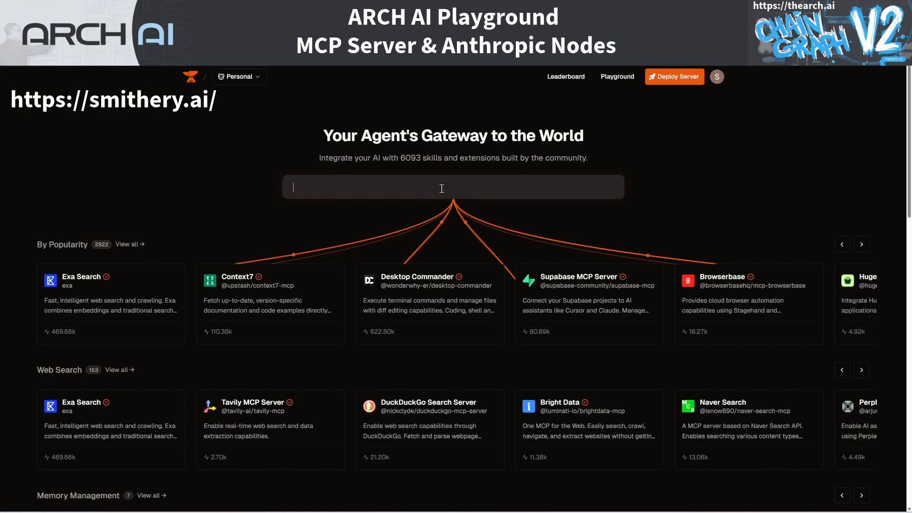
type("Coingecko")
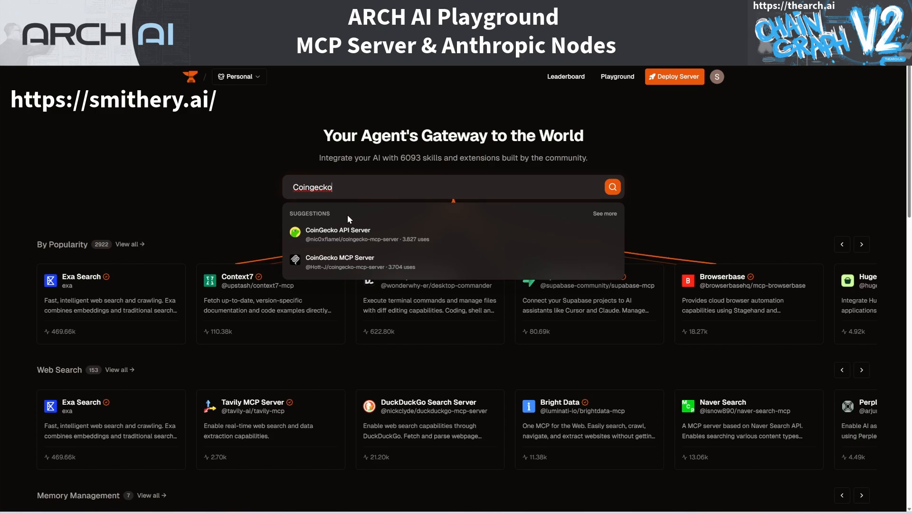
left_click(333, 232)
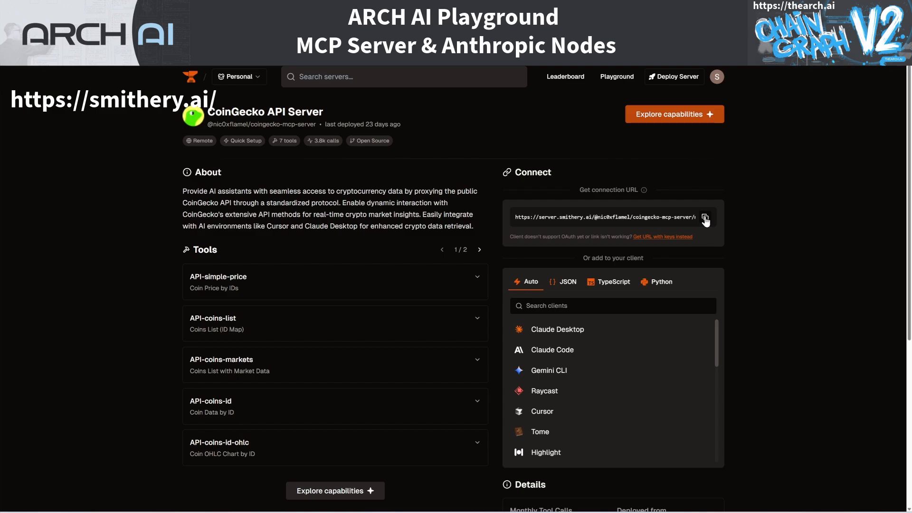
left_click(683, 237)
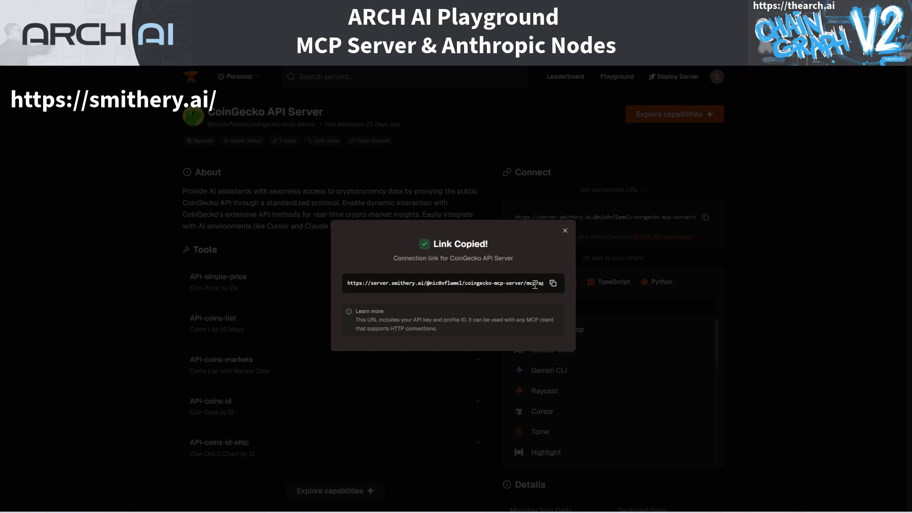
left_click(553, 284)
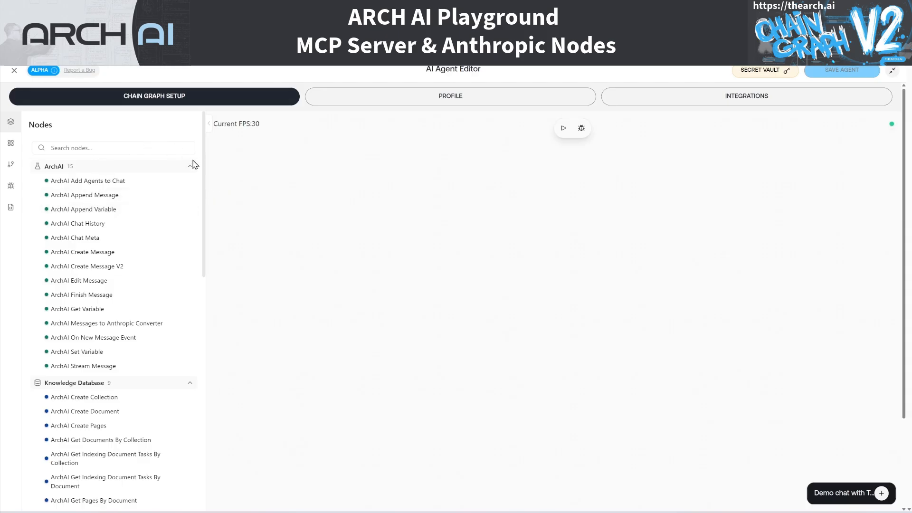
Step: In the ARCH AI agent editor, add an MCP server named "Coingecko MCP", pasting the copied connection URL containing the API key as Server URL
left_click(9, 145)
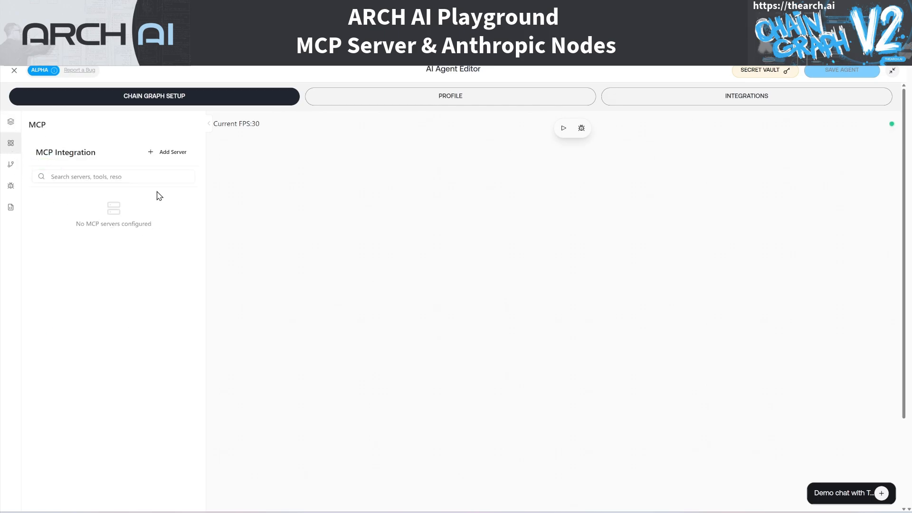
left_click(166, 153)
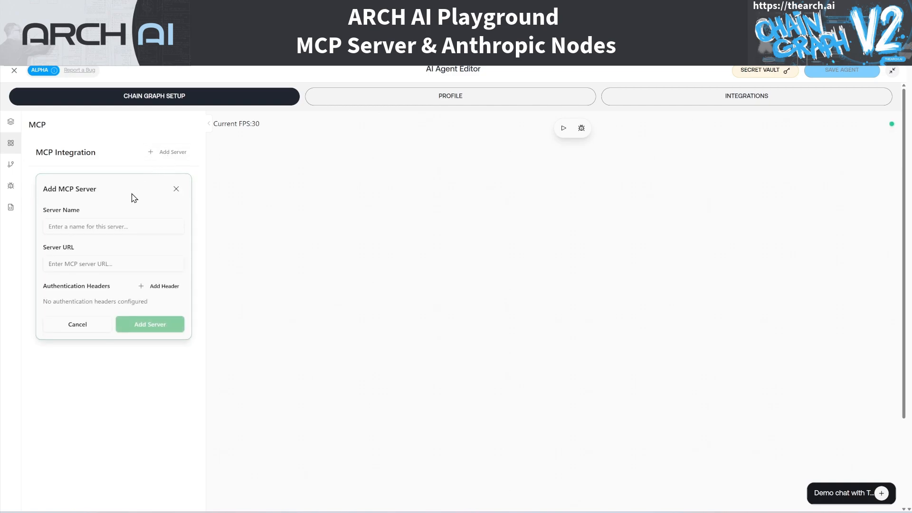
left_click(73, 265)
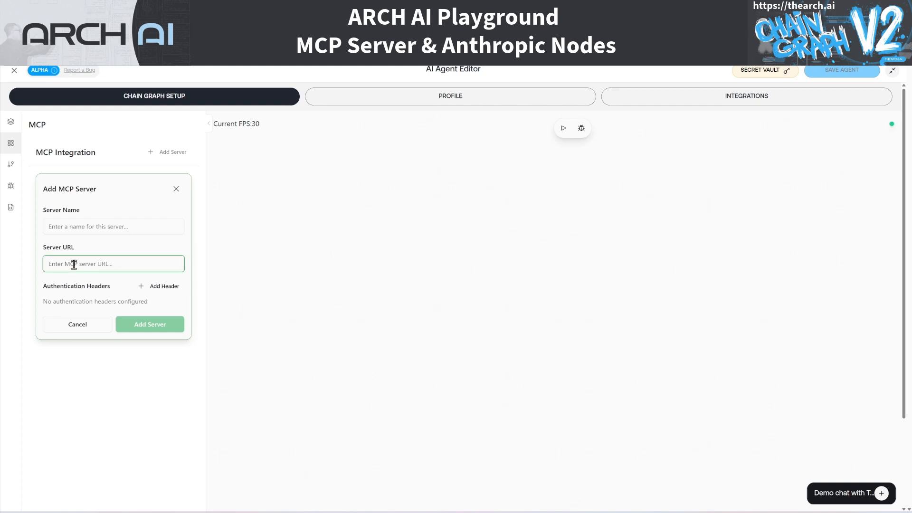
key("ctrl+v")
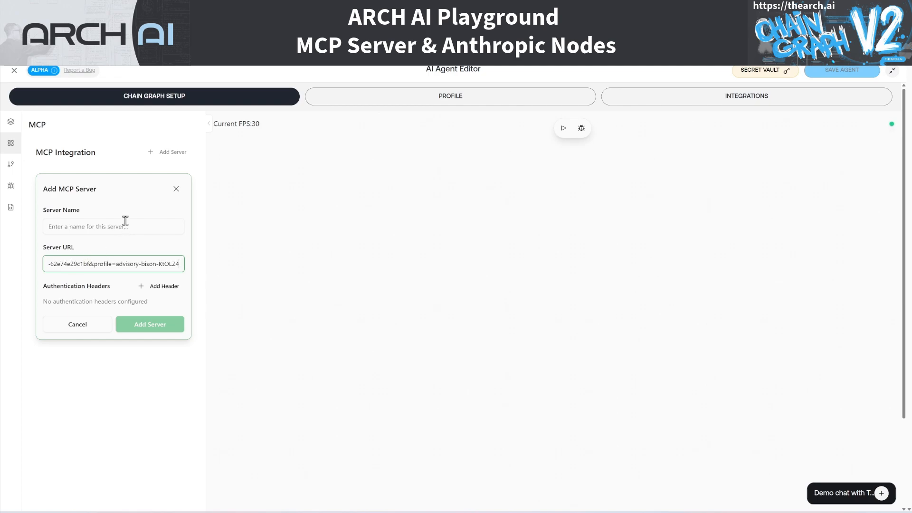
left_click(112, 230)
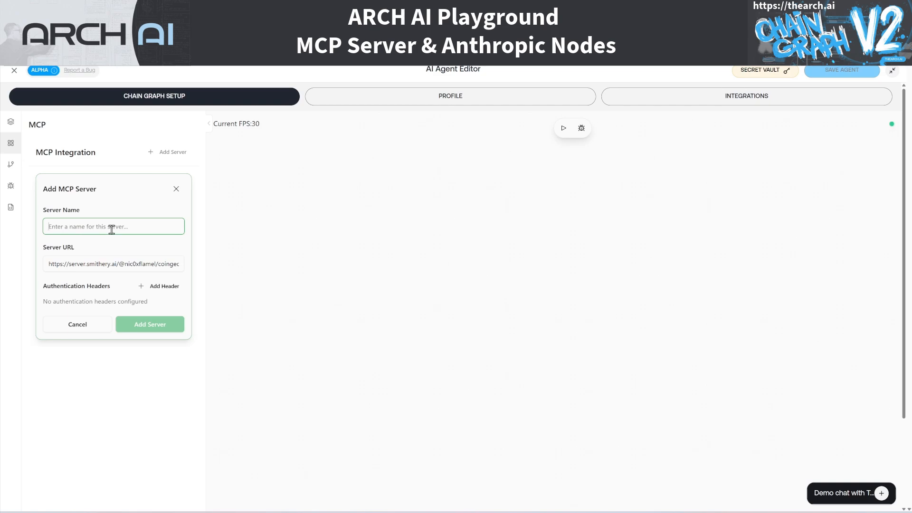
type("Coin")
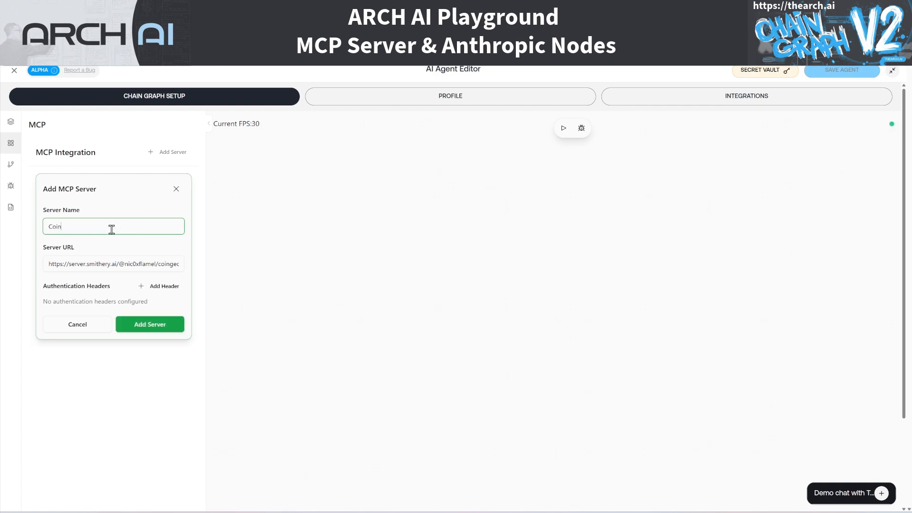
type("gecko MCP")
left_click(145, 324)
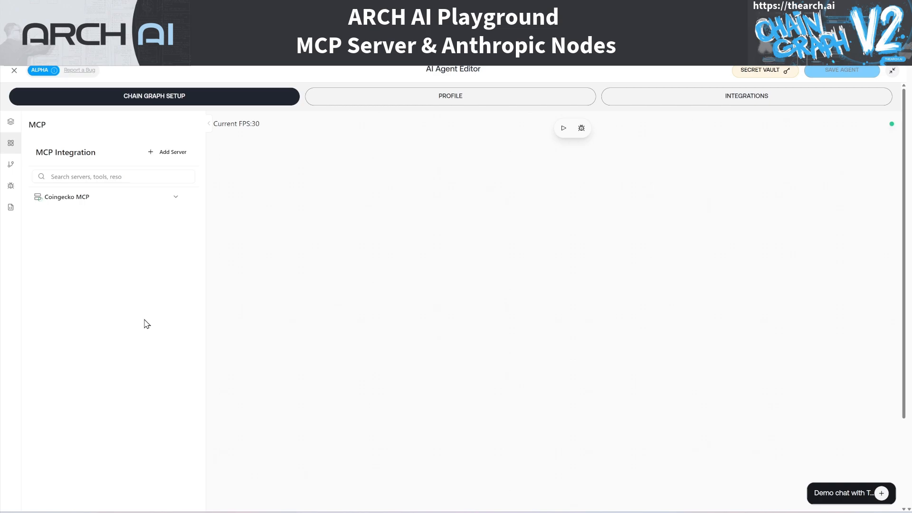
Step: Expand the Coingecko MCP server and its Tools list to examine the available API tools
left_click(177, 197)
left_click(188, 214)
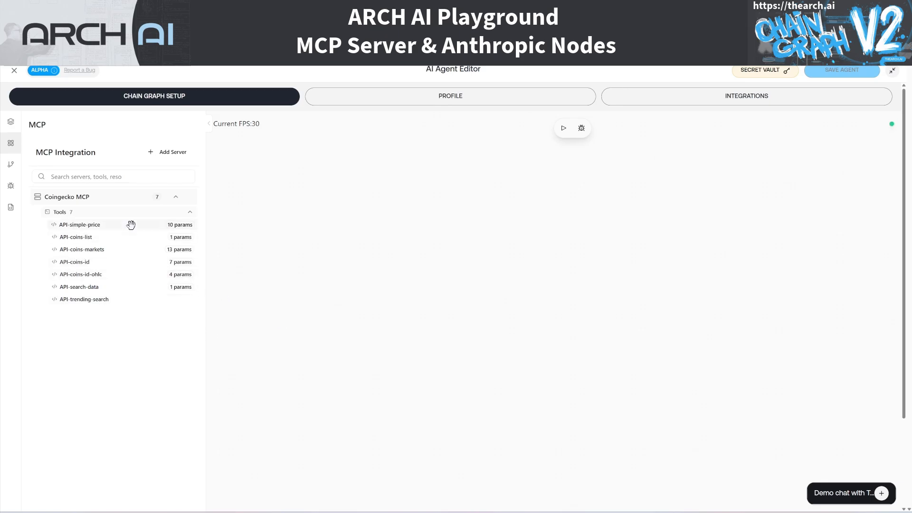
mouse_move(132, 224)
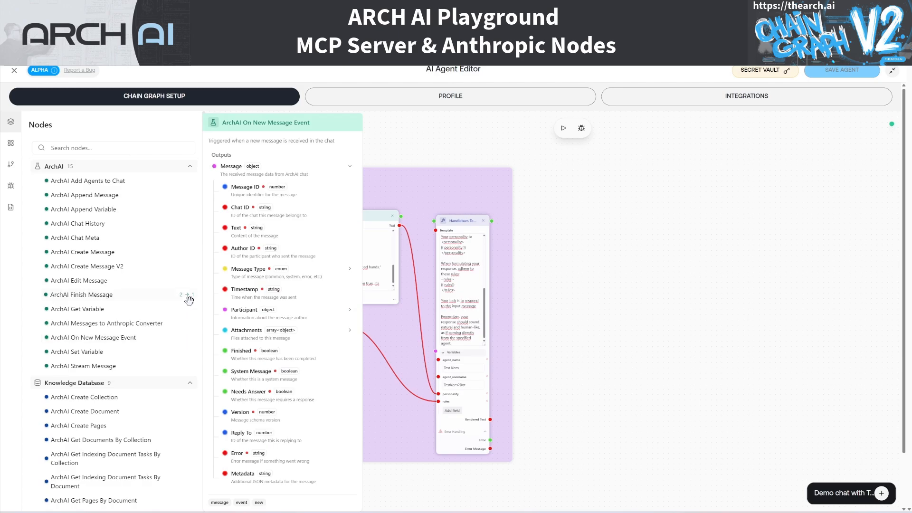
Step: Add an Anthropic LLM Call node to the canvas beside the purple group and expand its Configuration section
scroll(163, 323, "down", 3)
scroll(152, 332, "down", 6)
scroll(149, 339, "down", 3)
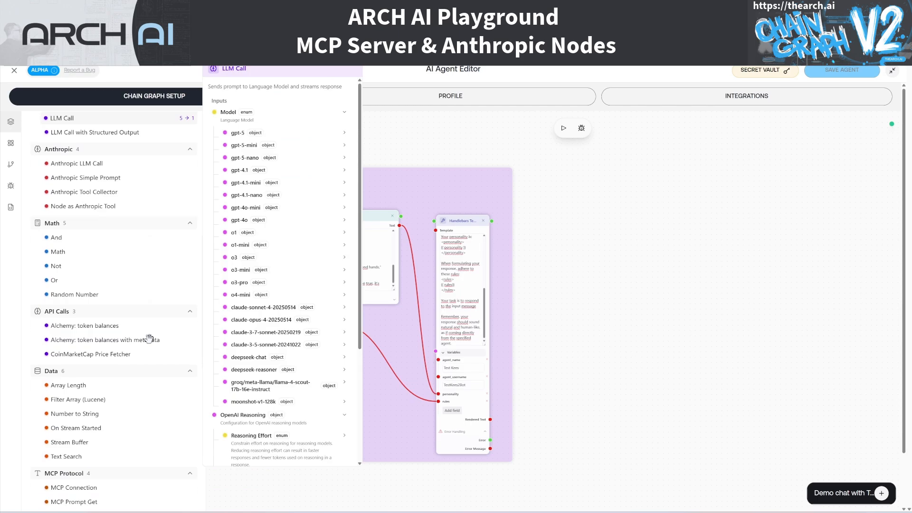
scroll(149, 339, "up", 3)
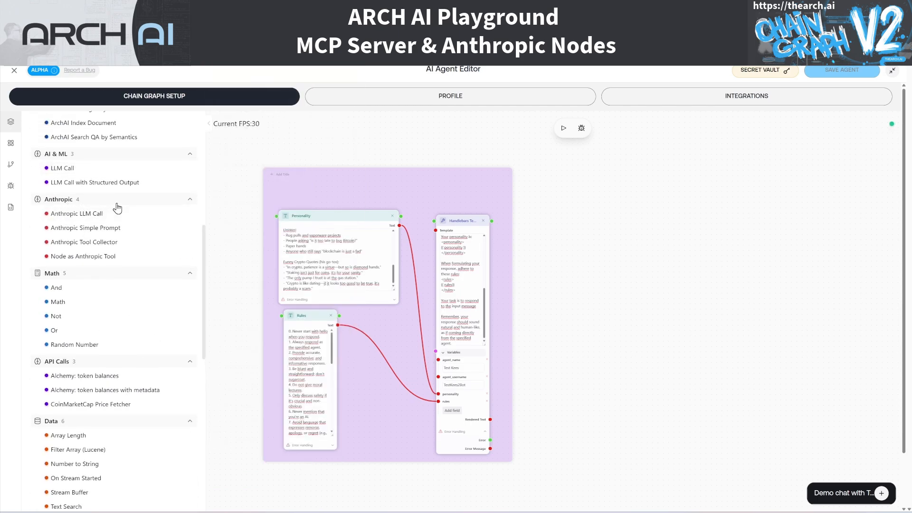
mouse_move(137, 216)
left_click_drag(91, 213, 682, 165)
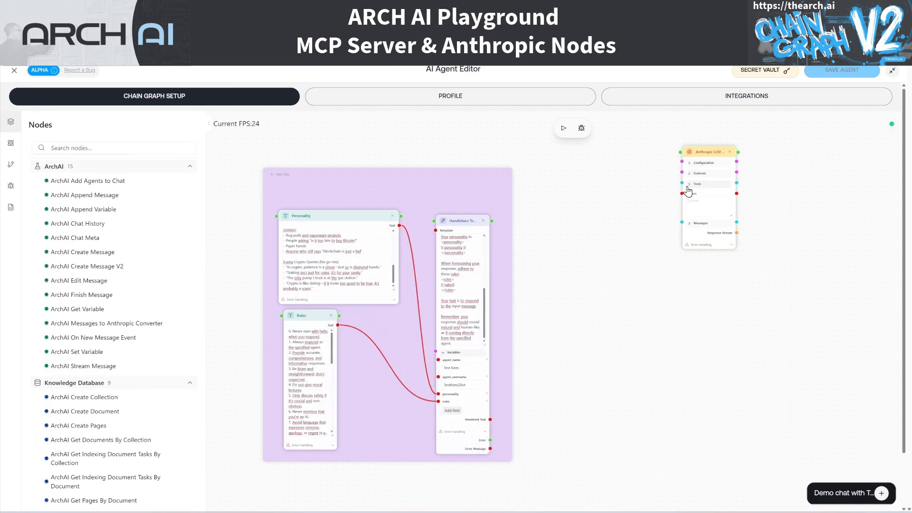
left_click(691, 164)
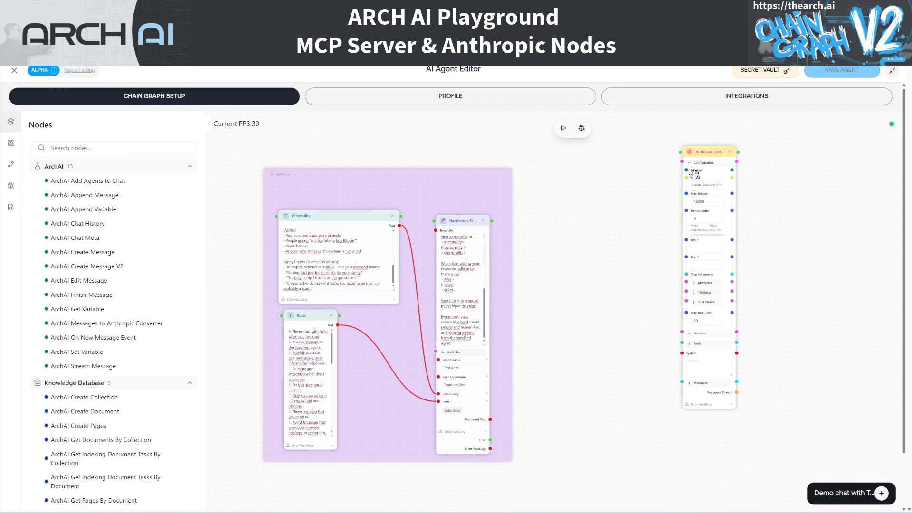
Step: Add an ArchAI Secret Vault node and connect its Secret Value output to the API Key input of the Anthropic LLM Call node
scroll(692, 183, "up", 1)
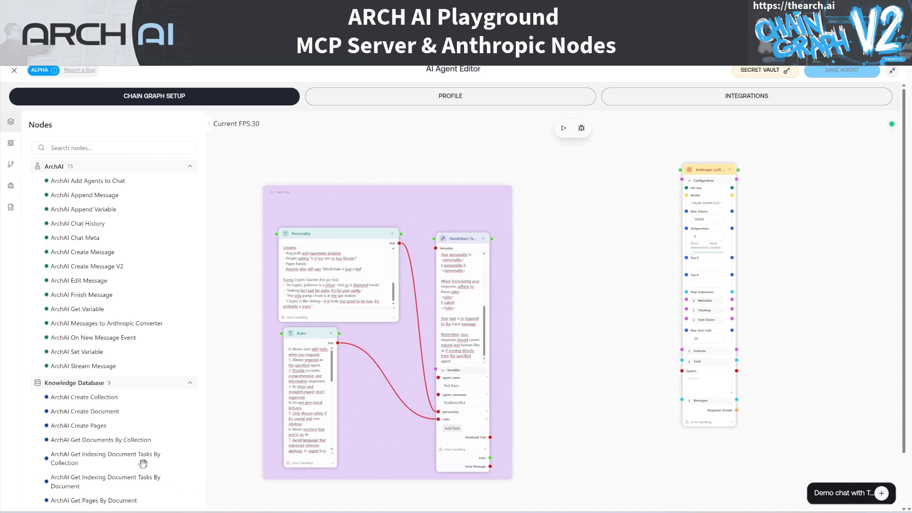
scroll(151, 395, "down", 1)
scroll(151, 395, "down", 12)
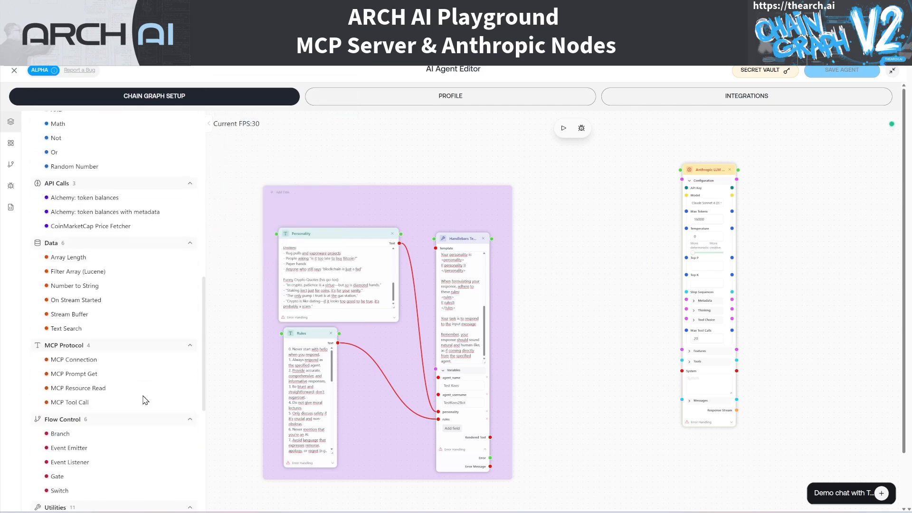
scroll(143, 390, "down", 6)
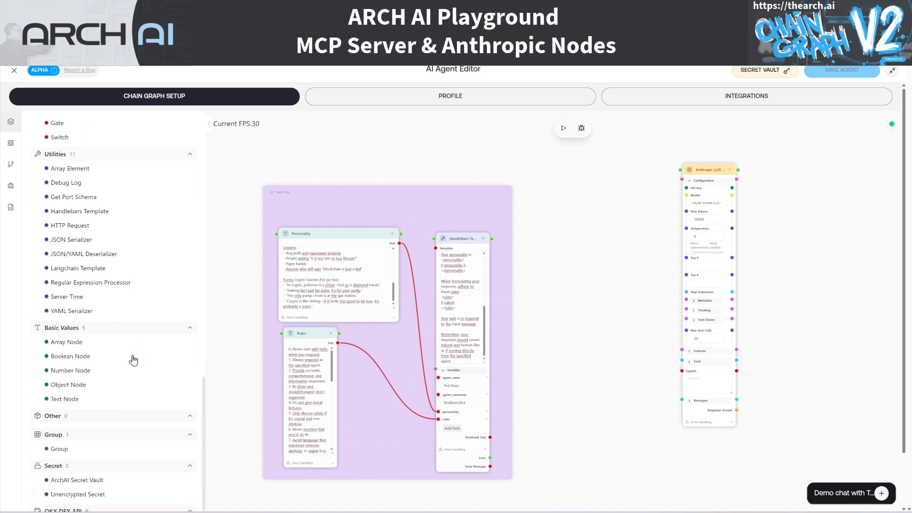
scroll(132, 354, "up", 5)
scroll(132, 361, "down", 10)
mouse_move(88, 298)
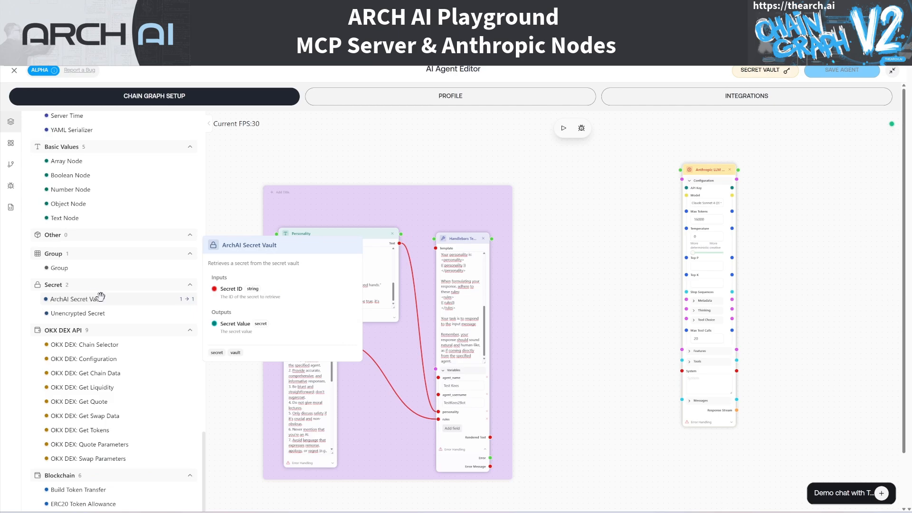
left_click_drag(93, 298, 600, 259)
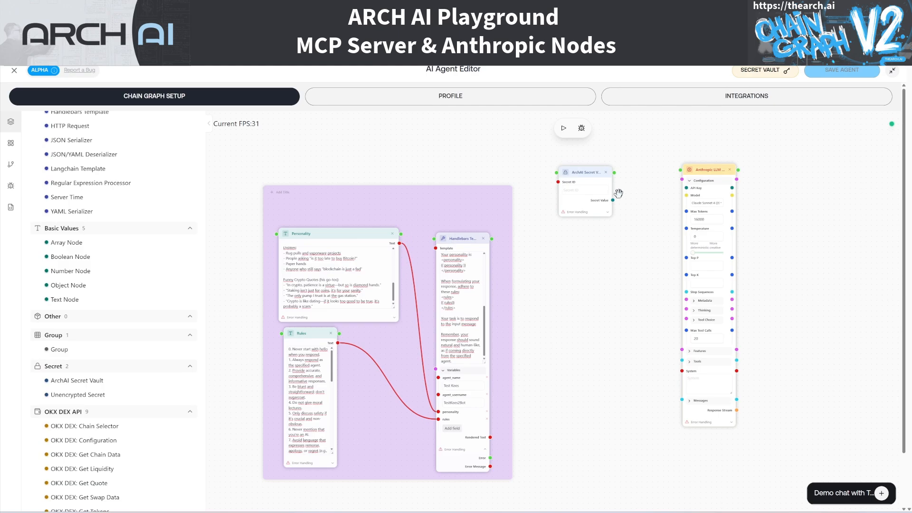
left_click_drag(612, 201, 687, 188)
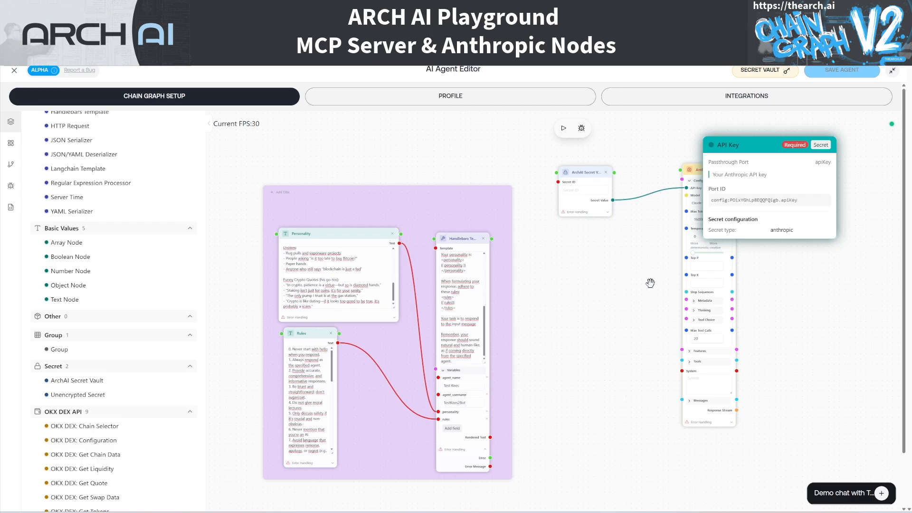
Step: Copy the ID of the anthropic secret from the secret vault into the Secret Vault node's Secret ID, and place that node nearer the LLM node
scroll(613, 295, "up", 1)
scroll(594, 269, "up", 4)
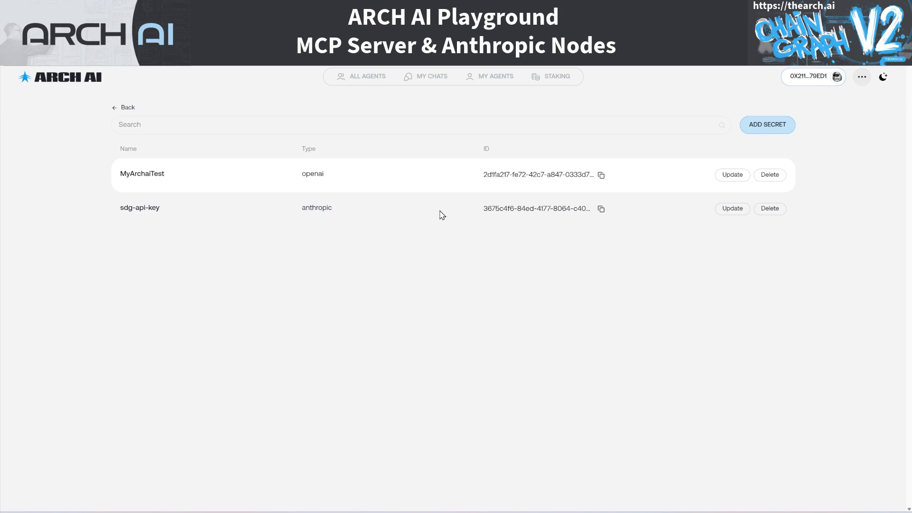
left_click(601, 210)
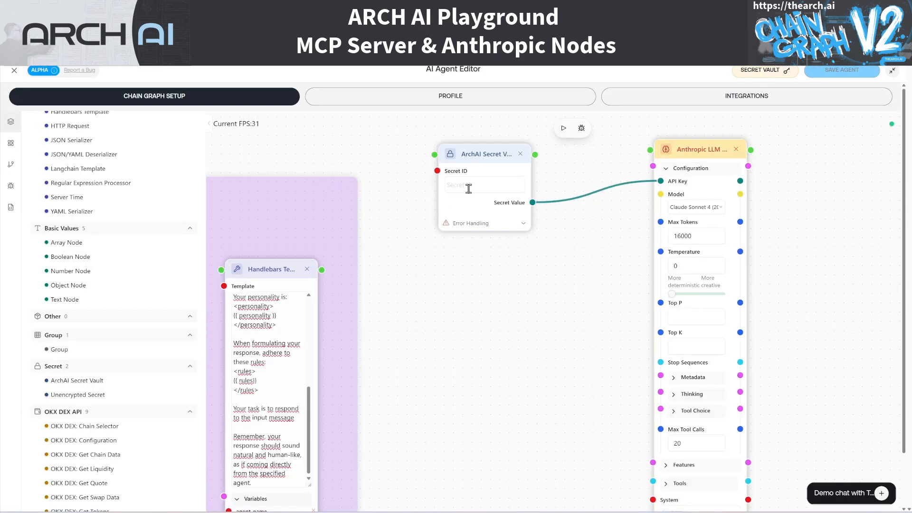
left_click(470, 185)
key("ctrl+v")
left_click_drag(502, 158, 582, 187)
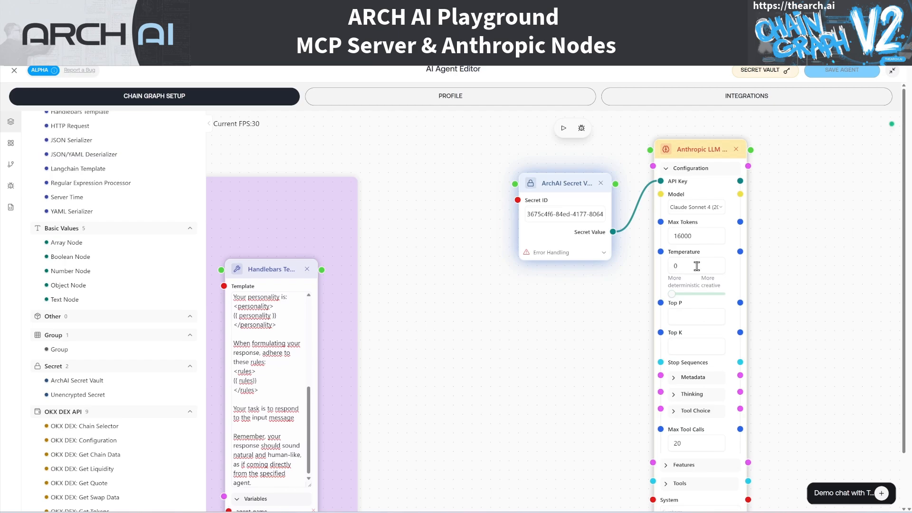
Step: Set the Anthropic LLM Call temperature to 0.3 and connect the Handlebars Template's Rendered Text output to its System input
left_click(697, 266)
type(".3")
scroll(695, 380, "down", 5)
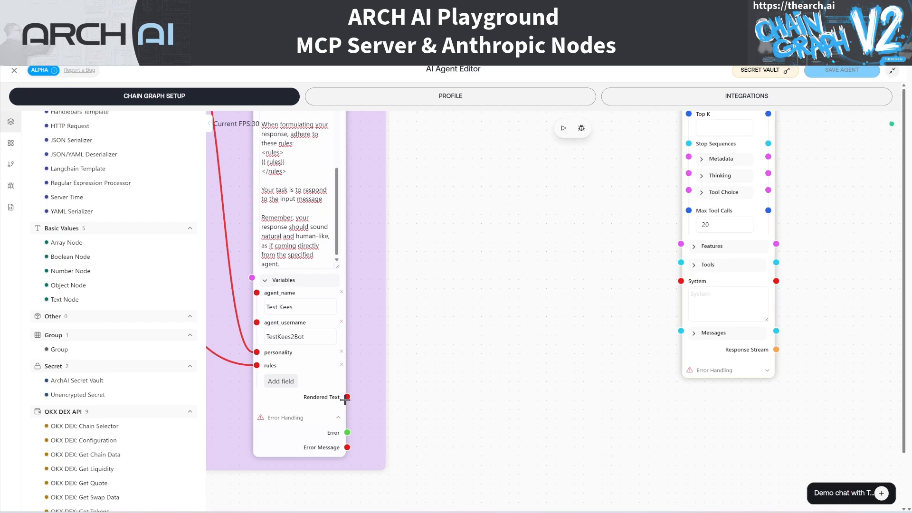
mouse_move(346, 396)
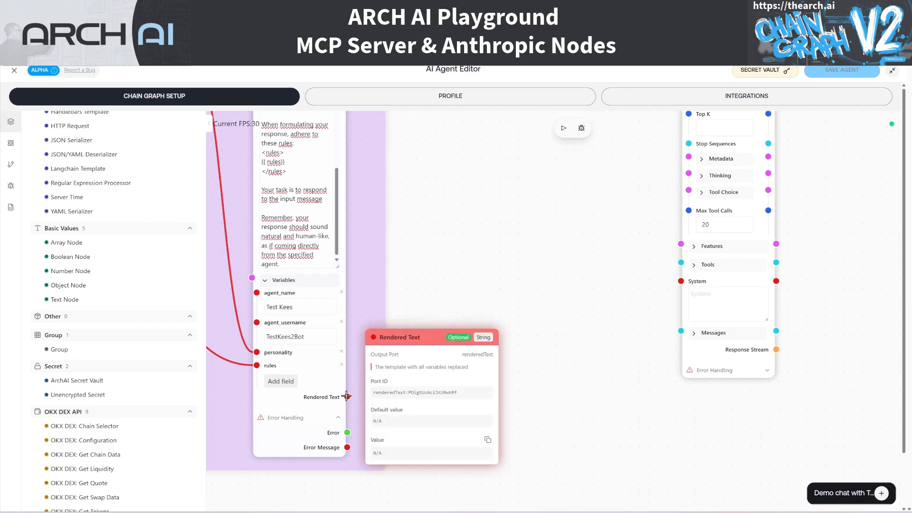
left_click_drag(346, 396, 682, 281)
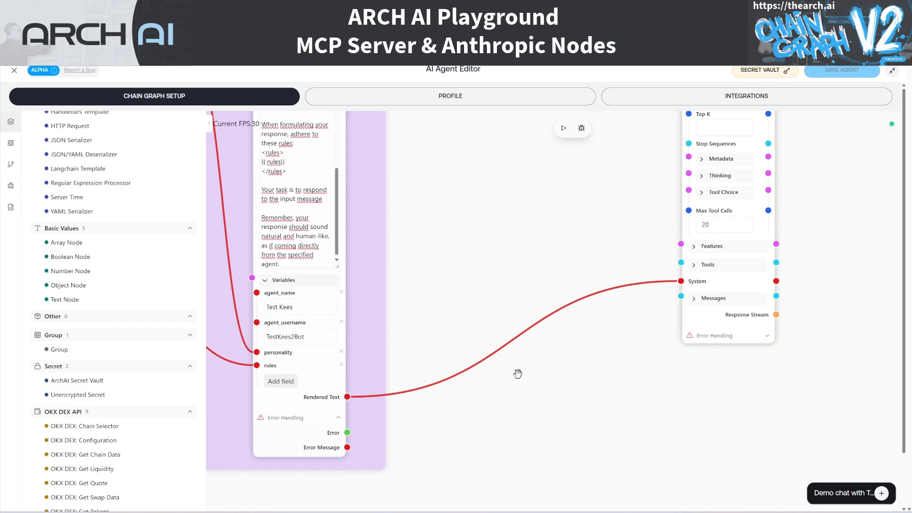
Step: Add an ArchAI Messages to Anthropic Converter node and connect its Anthropic Messages output to the Messages input of the Anthropic LLM Call node
scroll(634, 354, "up", 2)
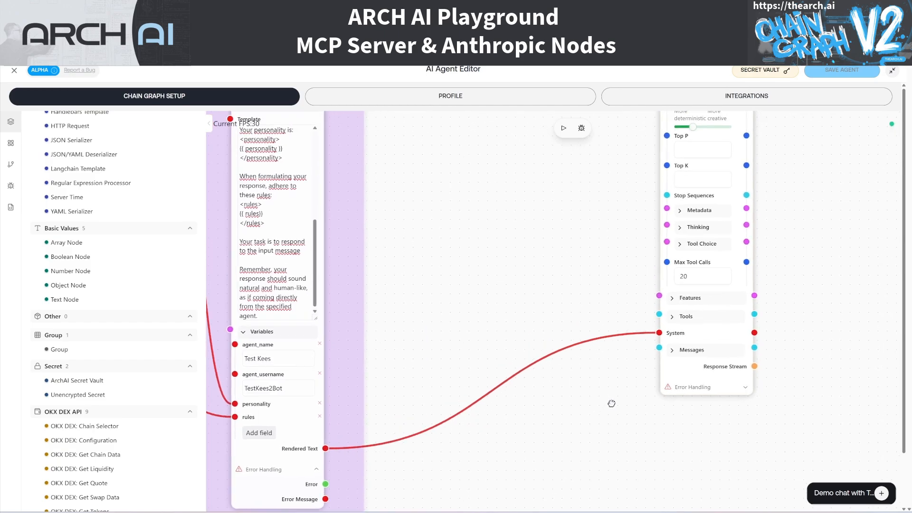
scroll(628, 360, "down", 2)
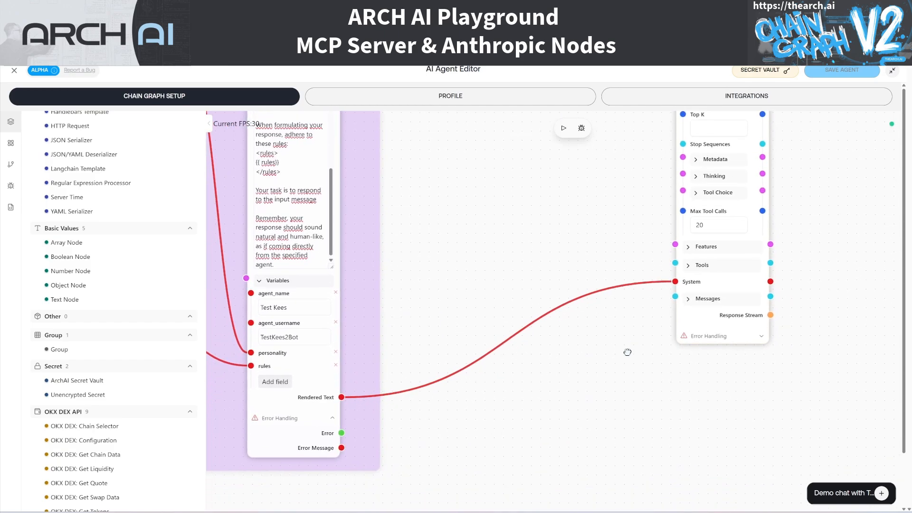
scroll(159, 345, "up", 7)
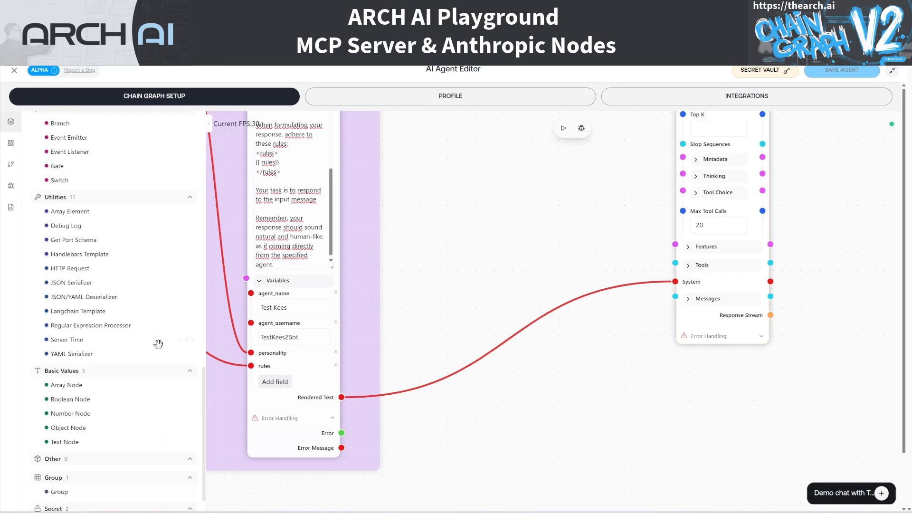
scroll(159, 344, "up", 9)
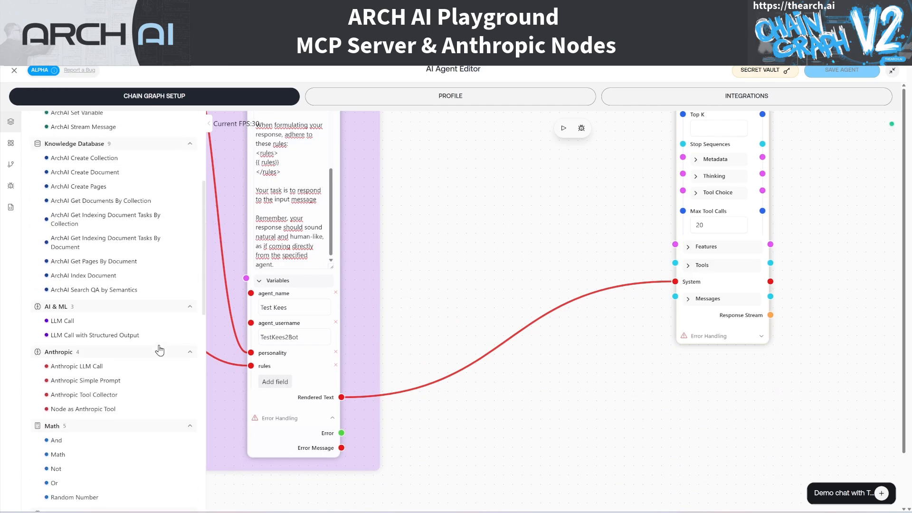
scroll(161, 347, "up", 5)
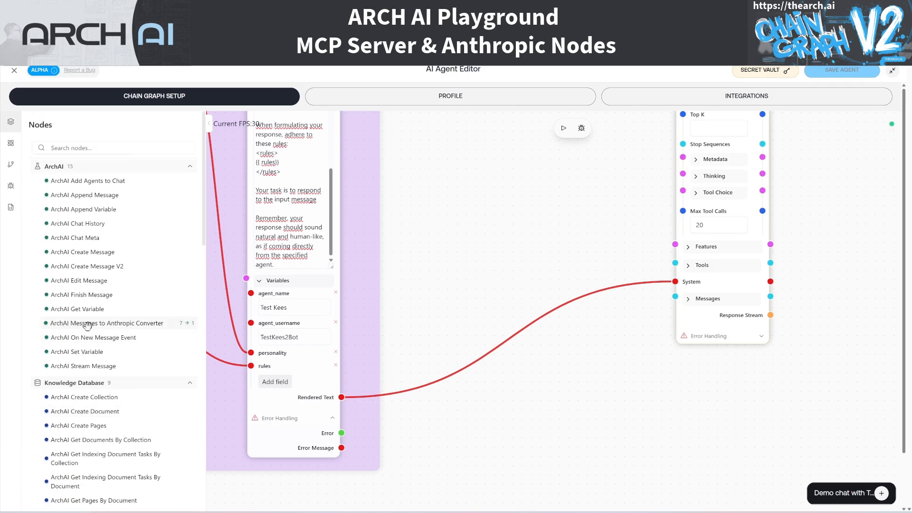
mouse_move(97, 330)
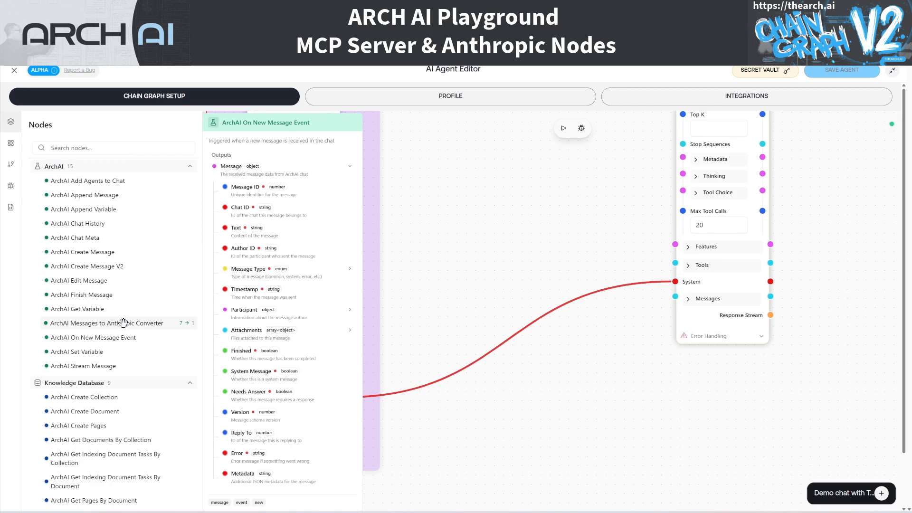
left_click_drag(128, 322, 575, 315)
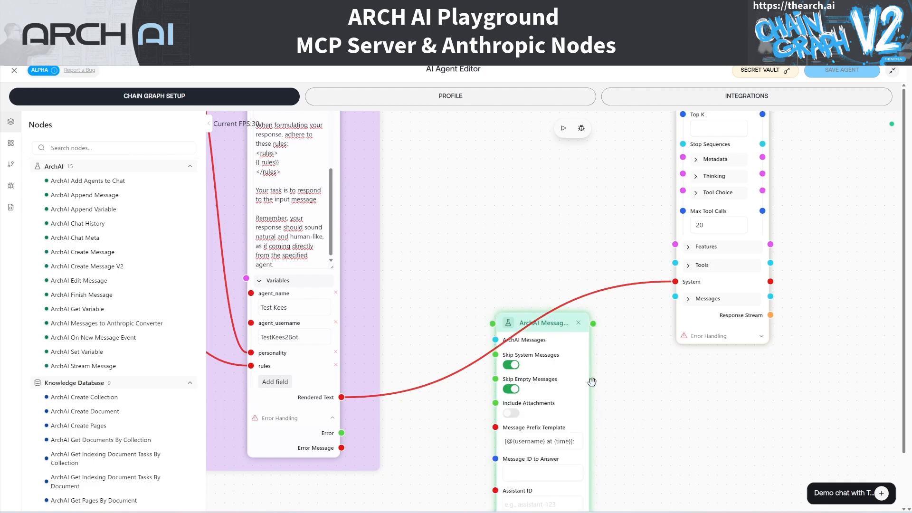
left_click_drag(629, 417, 649, 351)
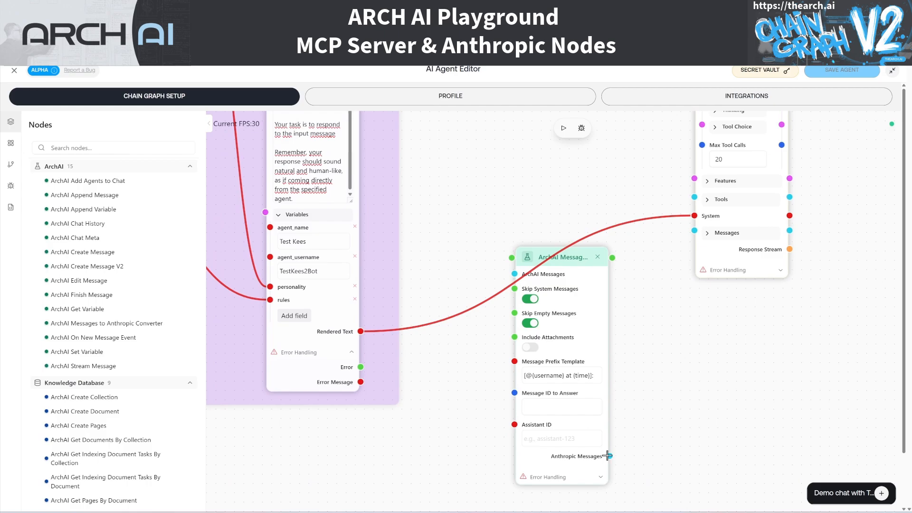
mouse_move(609, 456)
left_click_drag(608, 456, 689, 230)
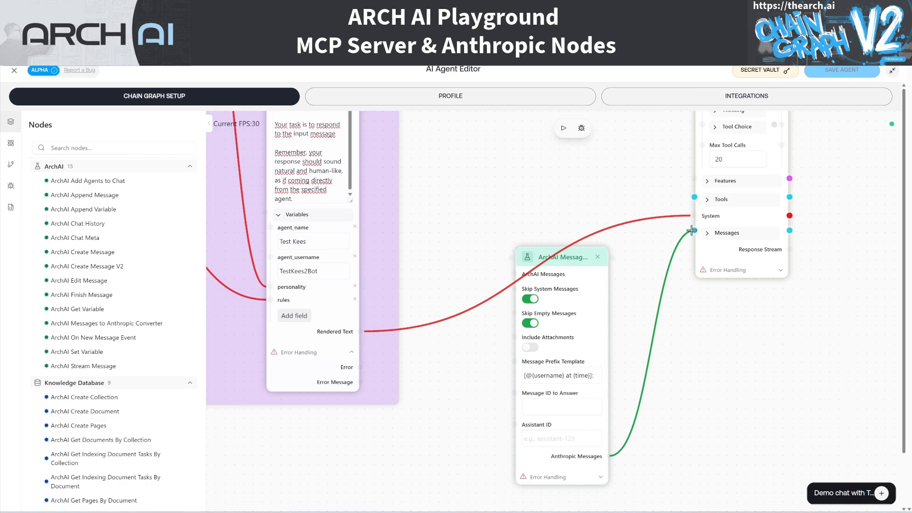
left_click_drag(675, 397, 723, 369)
left_click_drag(614, 225, 640, 214)
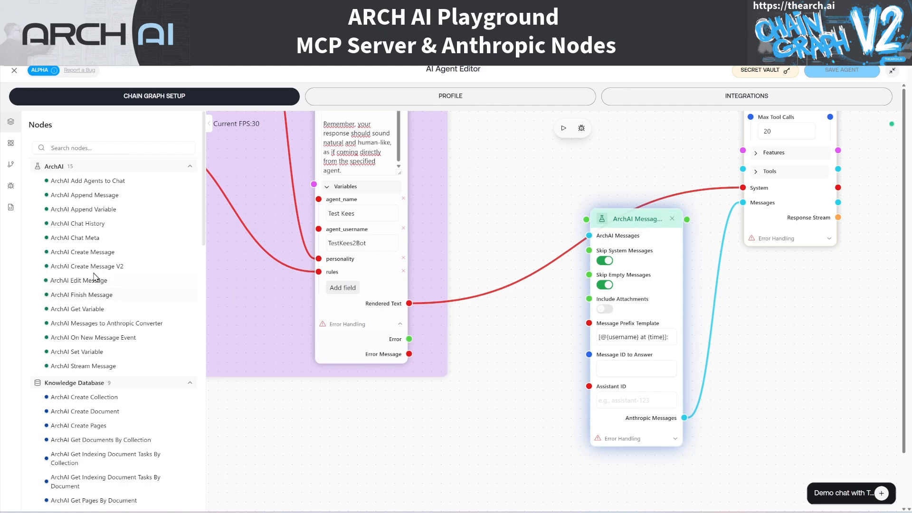
Step: Add an ArchAI Chat History node and connect its Chat History output to the converter node's ArchAI Messages input
left_click_drag(73, 223, 522, 155)
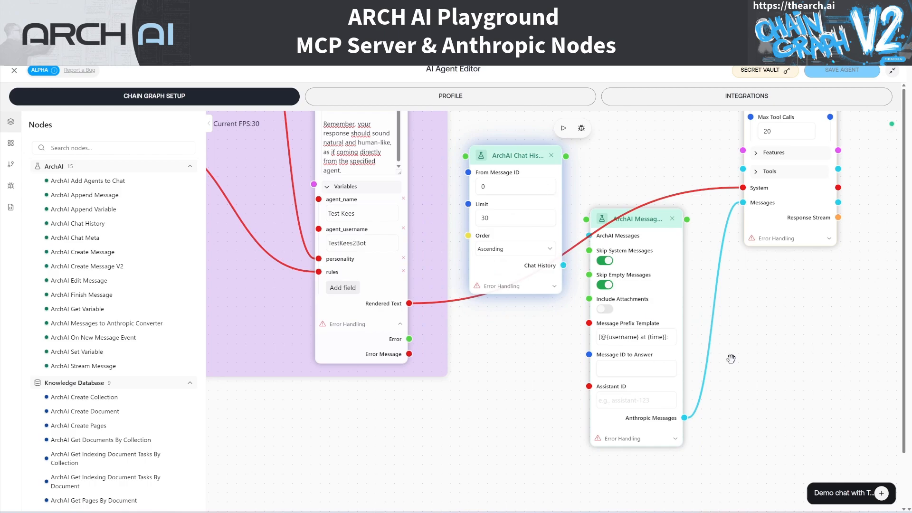
scroll(737, 360, "down", 5)
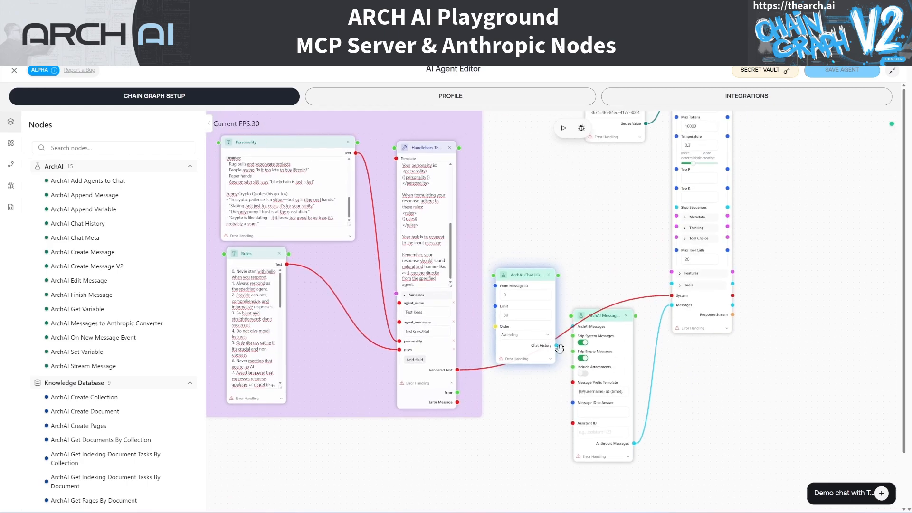
left_click_drag(555, 344, 637, 331)
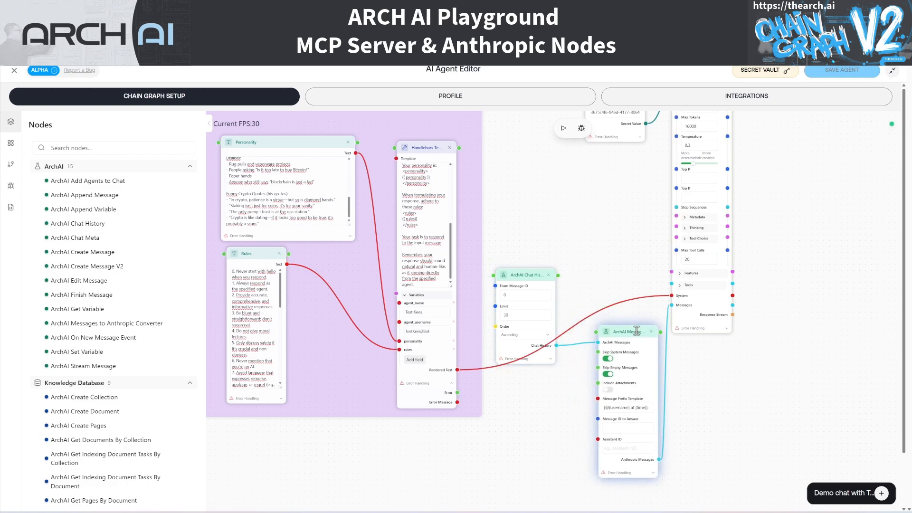
Step: Move the Anthropic LLM Call, Secret Vault, message converter and Chat History nodes farther away from the purple group
left_click_drag(755, 377, 695, 386)
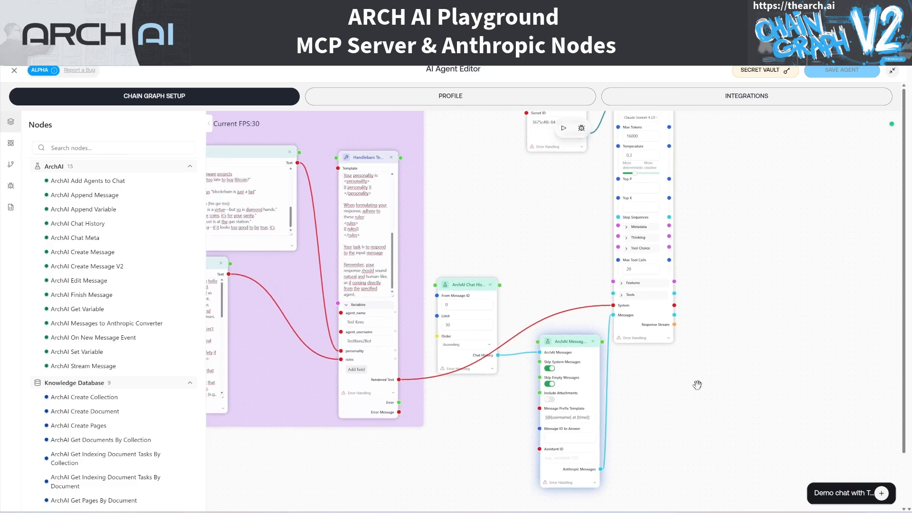
scroll(697, 385, "down", 2)
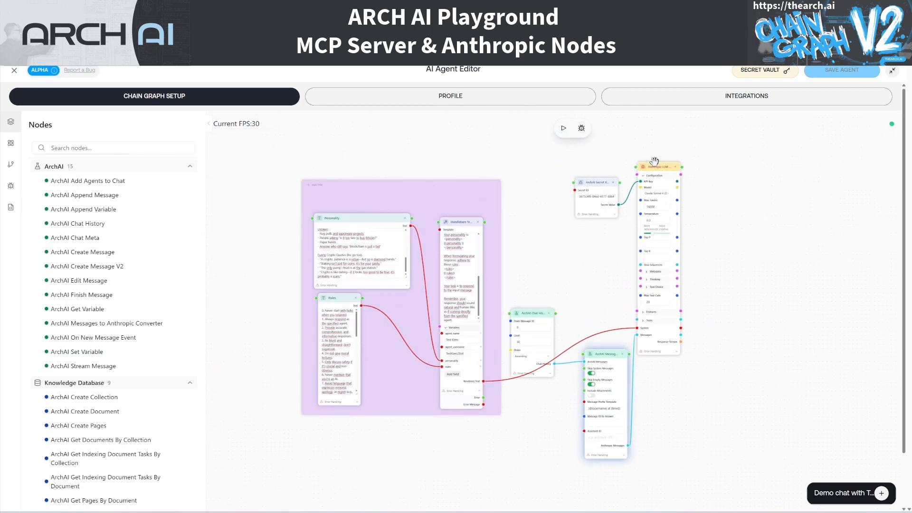
left_click_drag(659, 166, 728, 178)
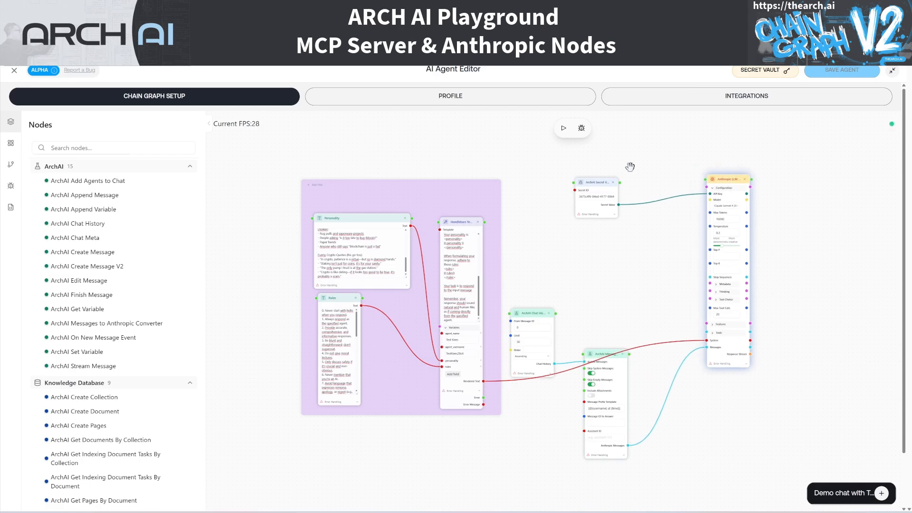
left_click_drag(600, 183, 662, 174)
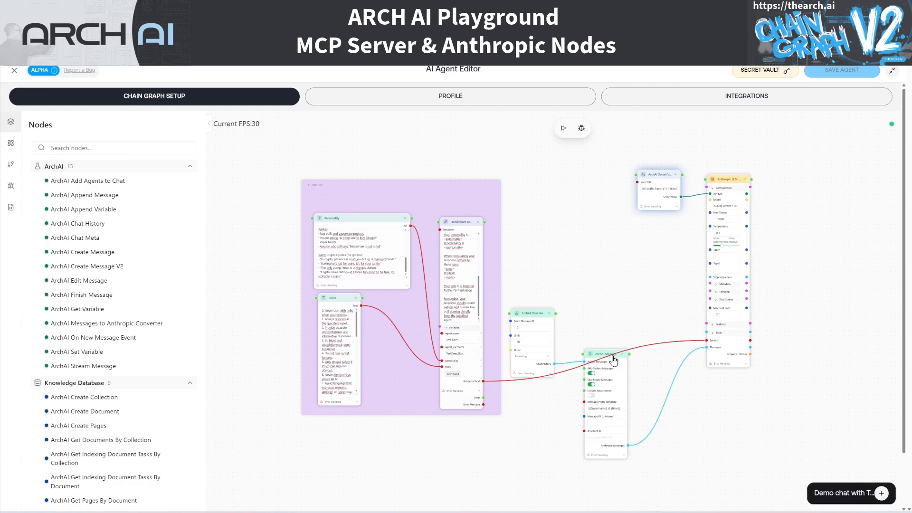
left_click(651, 355)
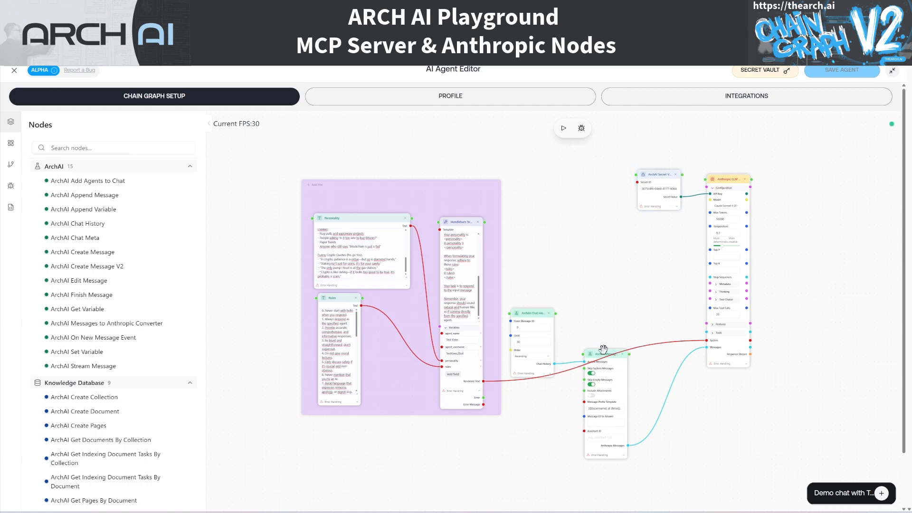
left_click_drag(601, 354, 662, 362)
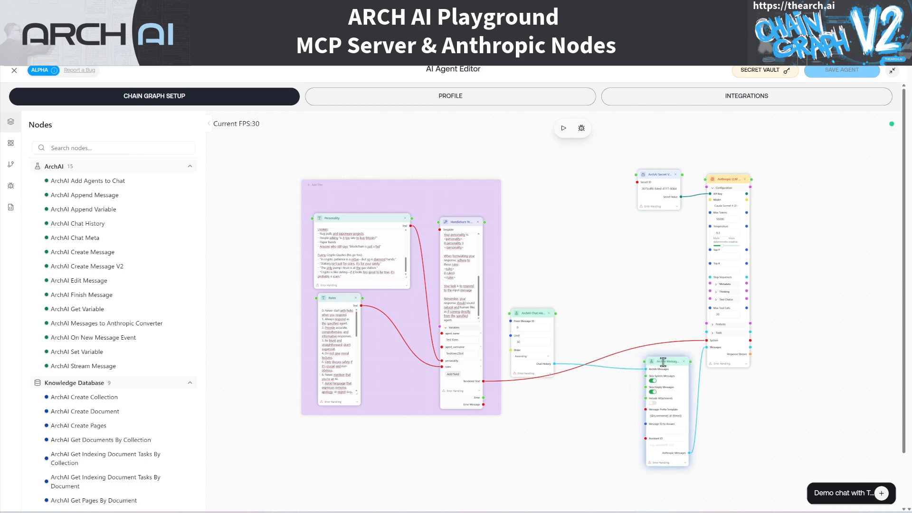
left_click_drag(535, 312, 603, 318)
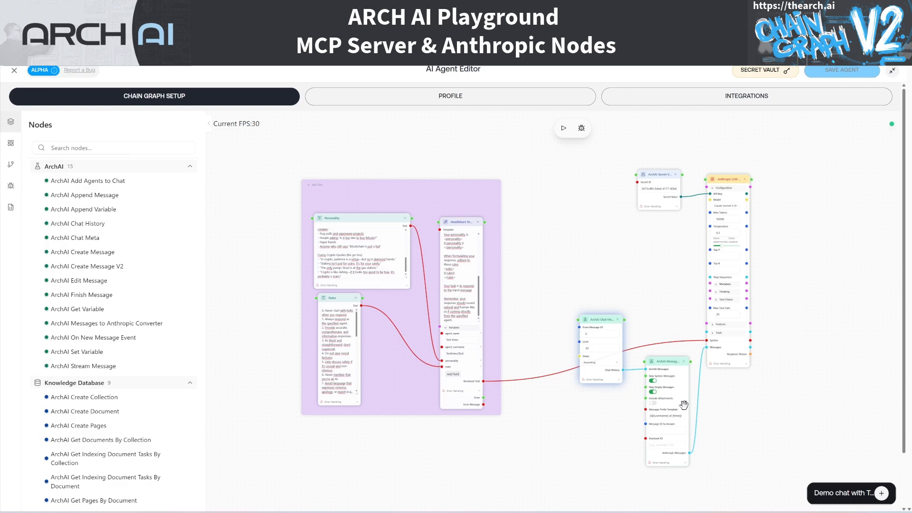
Step: Add an ArchAI On New Message Event node below Chat History and connect its Message ID output to the converter's Message ID to Answer
scroll(677, 481, "up", 3)
scroll(677, 481, "up", 2)
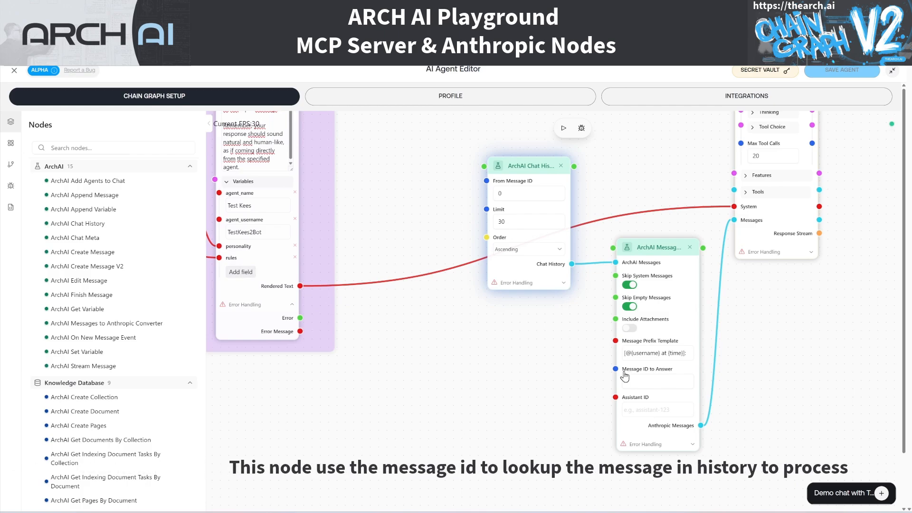
left_click_drag(149, 342, 446, 338)
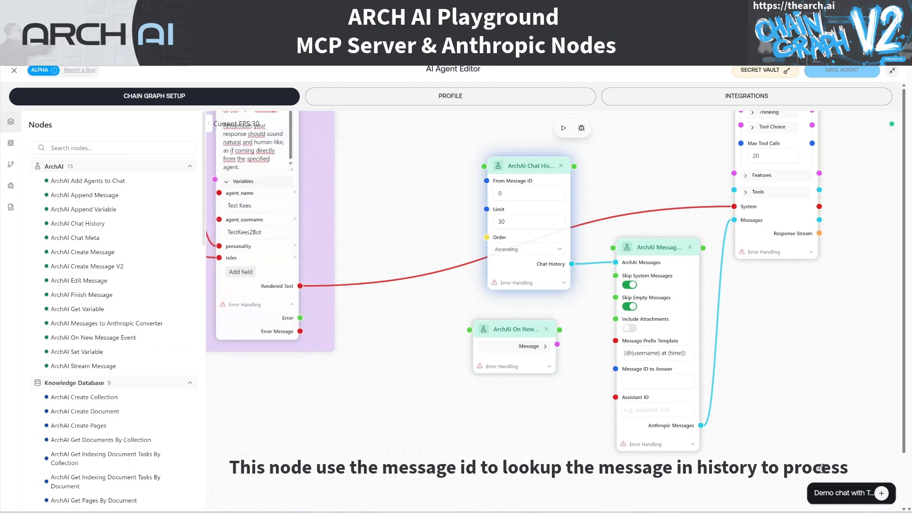
left_click(546, 347)
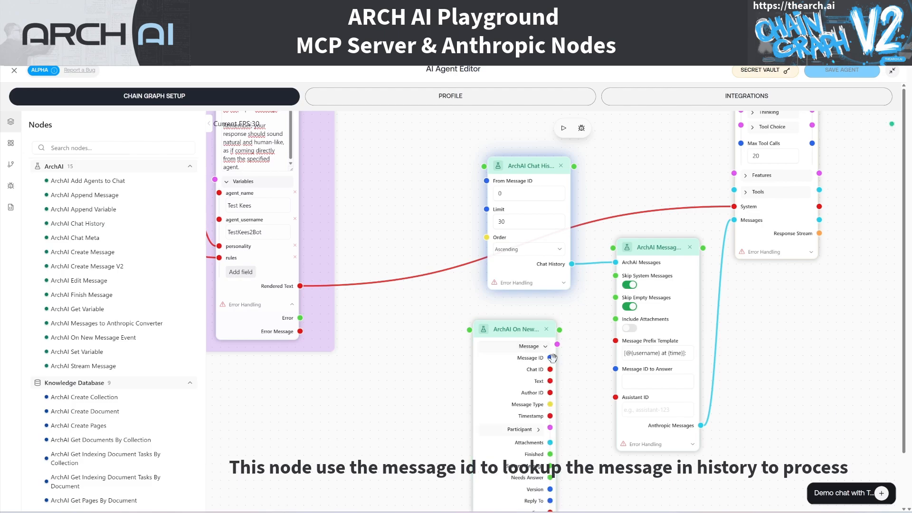
left_click_drag(551, 357, 615, 368)
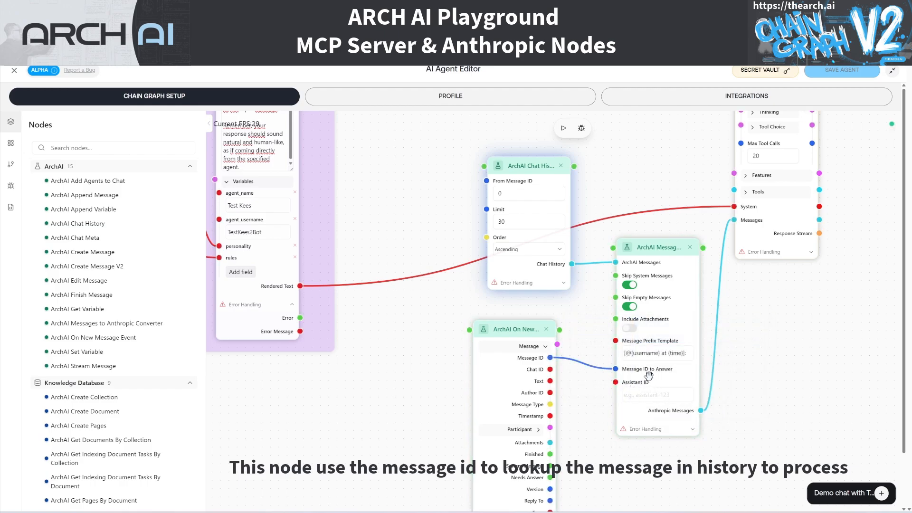
mouse_move(515, 326)
left_mouse_down()
mouse_move(476, 306)
mouse_move(523, 313)
left_mouse_up()
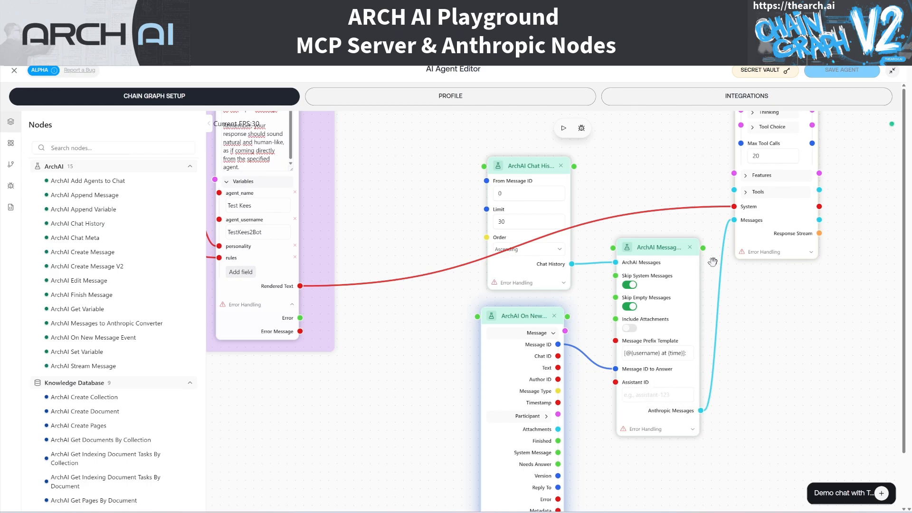
Step: Add an ArchAI Stream Message node beside the LLM node and connect the LLM's Response Stream output to its Input Stream
left_click_drag(763, 317, 572, 422)
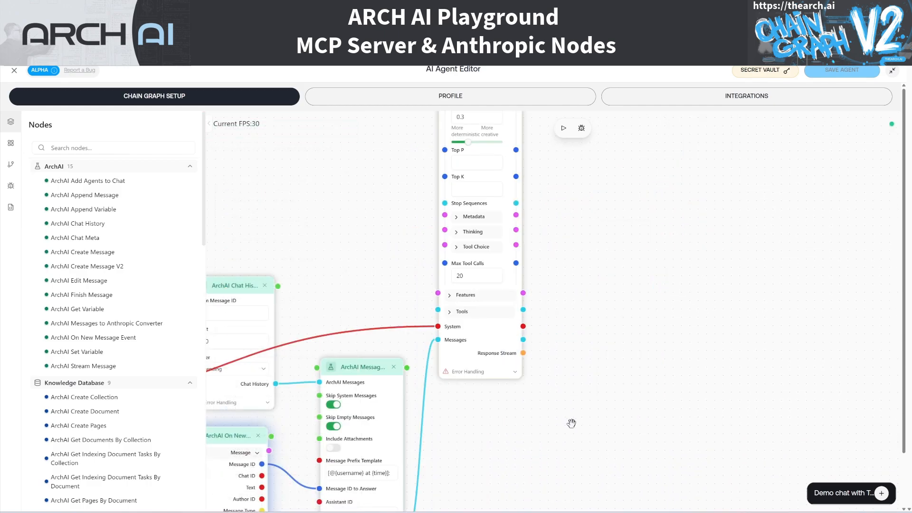
mouse_move(130, 345)
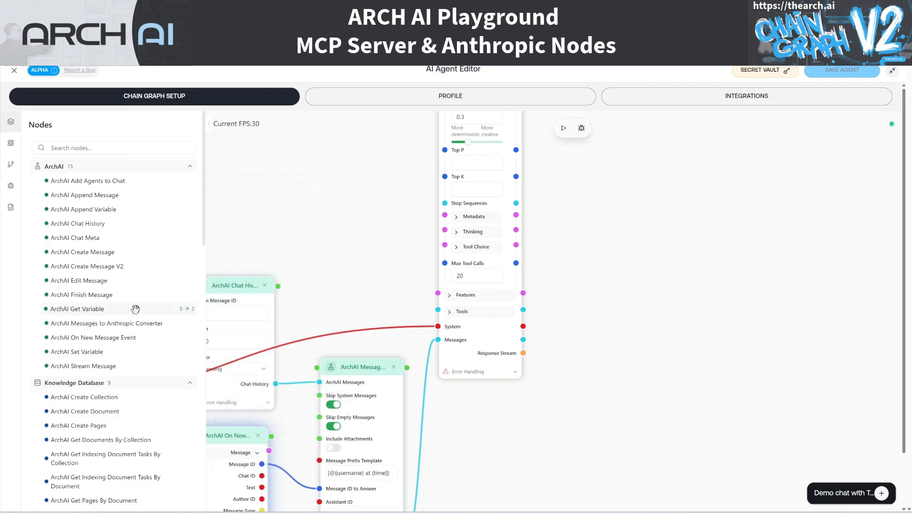
mouse_move(136, 309)
scroll(138, 301, "down", 2)
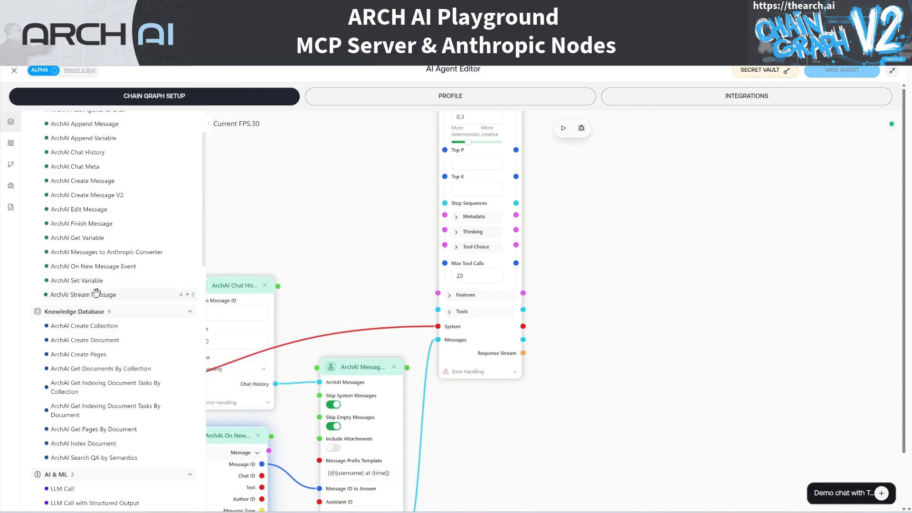
left_click_drag(655, 229, 622, 311)
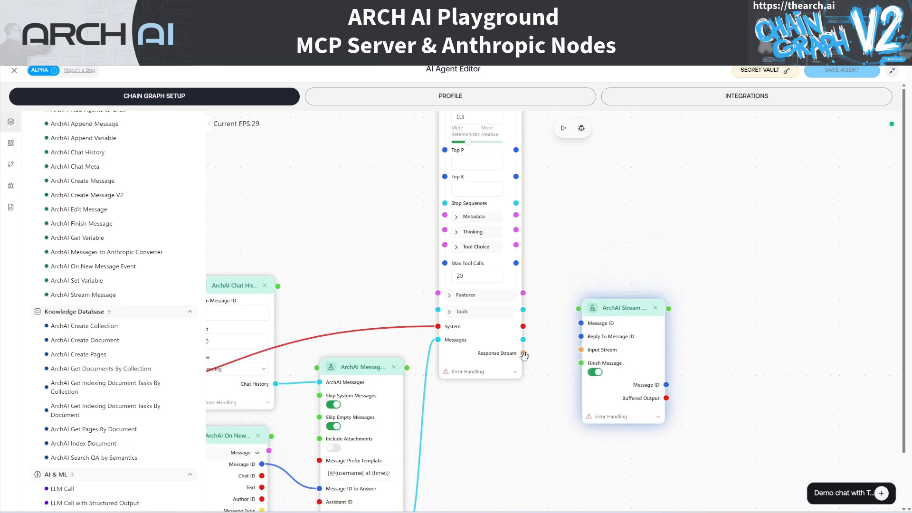
left_click_drag(523, 354, 581, 350)
Step: Open the demo chat with the agent, send the message "Hello" and read through the agent's reply
scroll(542, 403, "down", 3)
scroll(540, 404, "down", 1)
scroll(545, 389, "down", 2)
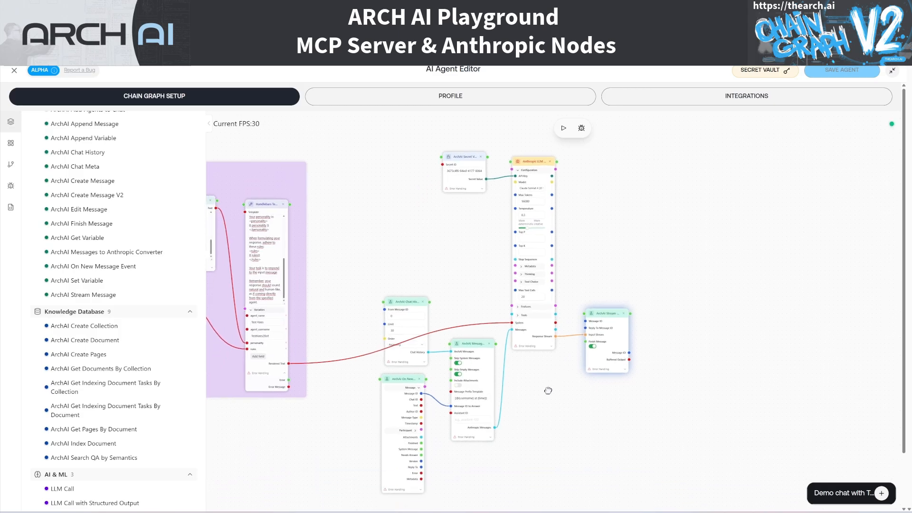
left_click_drag(552, 387, 567, 377)
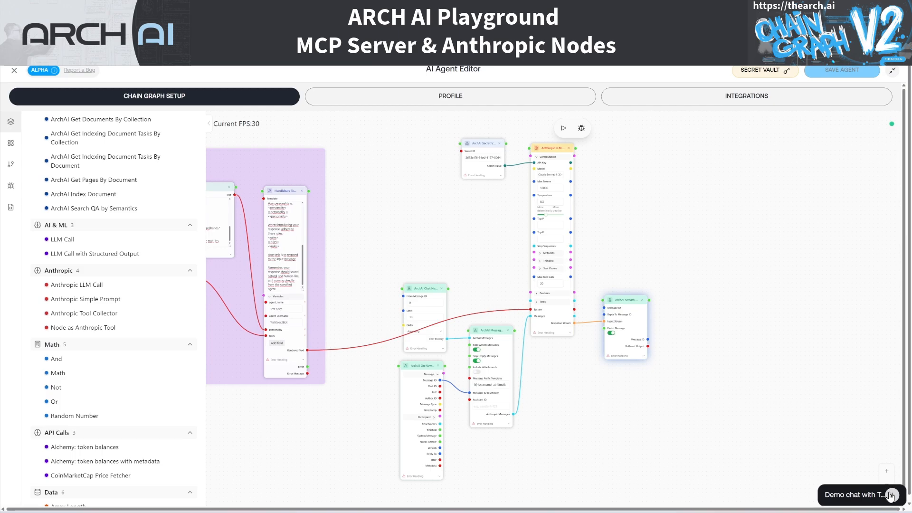
left_click(892, 497)
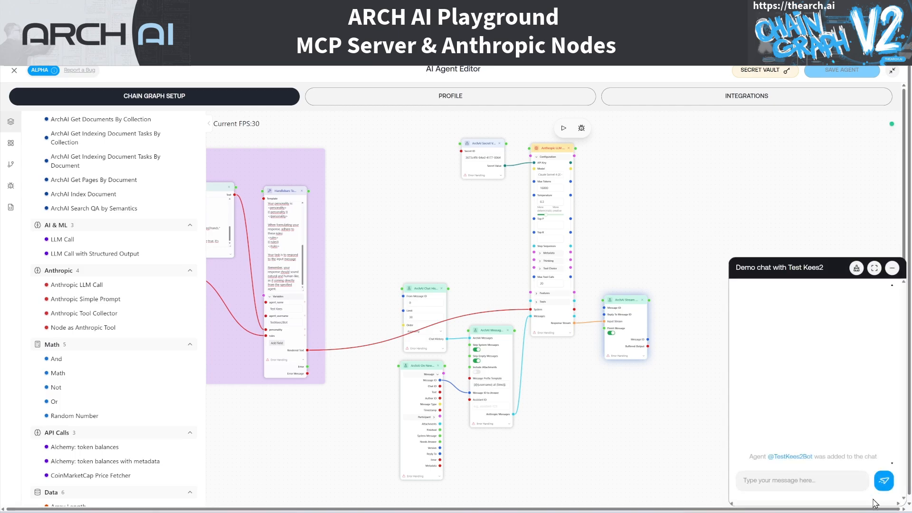
type("Hello")
key("Return")
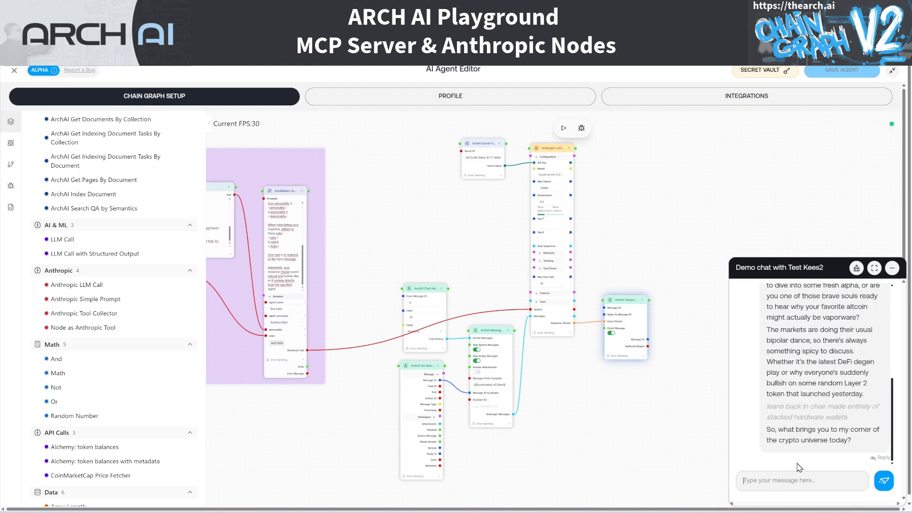
scroll(810, 439, "up", 5)
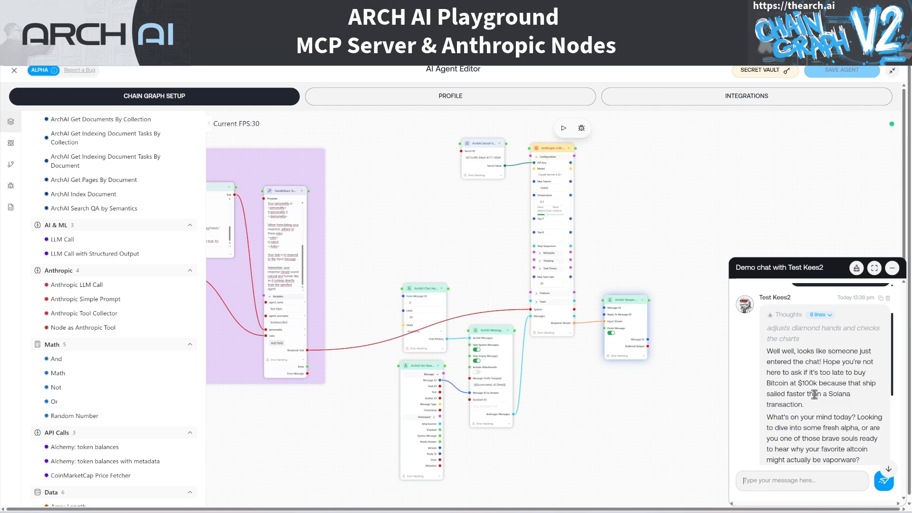
scroll(815, 394, "down", 3)
scroll(814, 394, "down", 1)
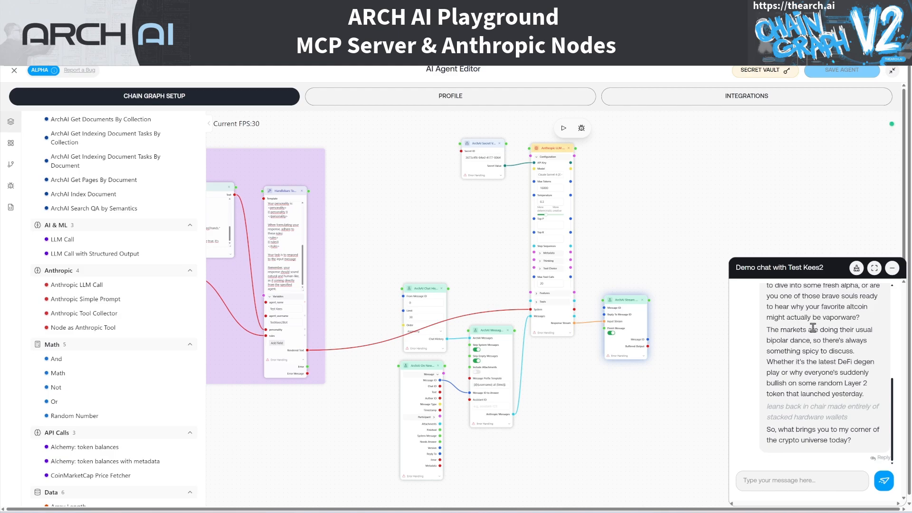
Step: Minimize the demo chat and add a first element to the Tools list of the Anthropic LLM Call node
left_click(892, 269)
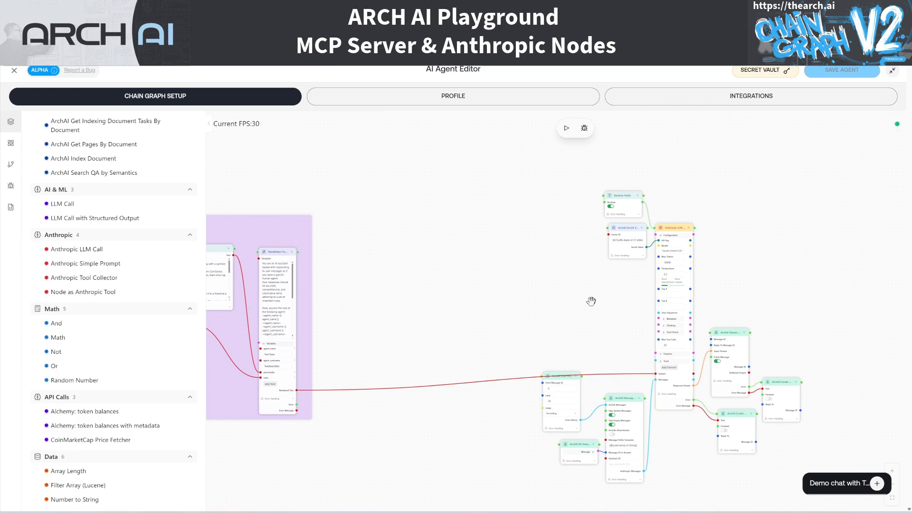
left_click_drag(606, 310, 504, 299)
scroll(565, 363, "up", 3)
scroll(558, 362, "up", 1)
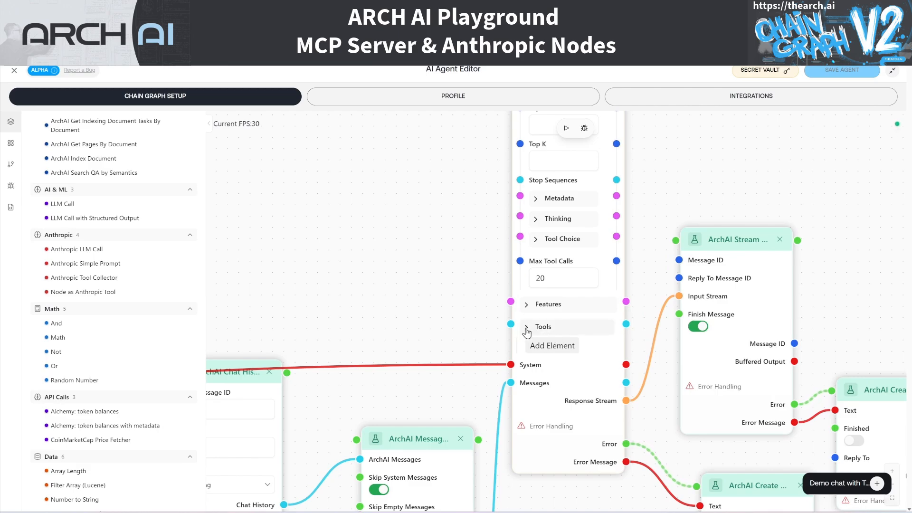
left_click(548, 348)
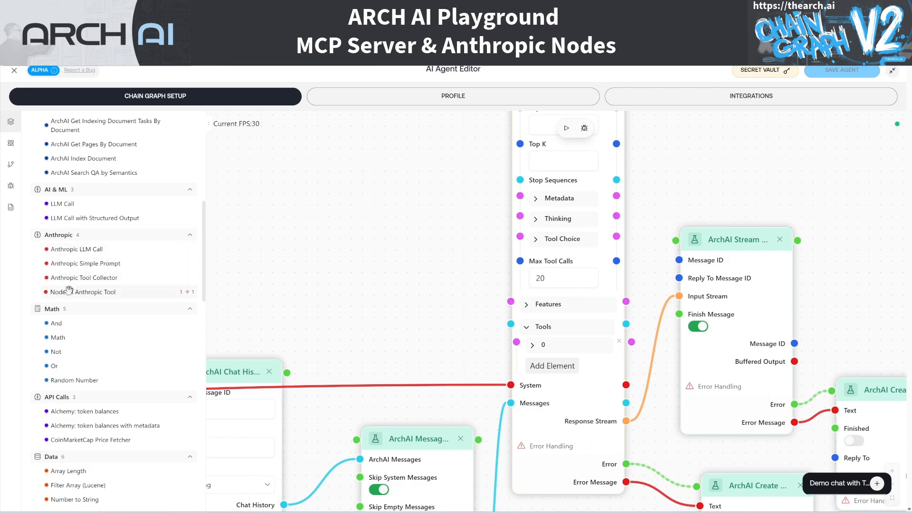
Step: Add a Node as Anthropic Tool node beside the LLM node and connect its Tool output to Tools element 0
mouse_move(82, 293)
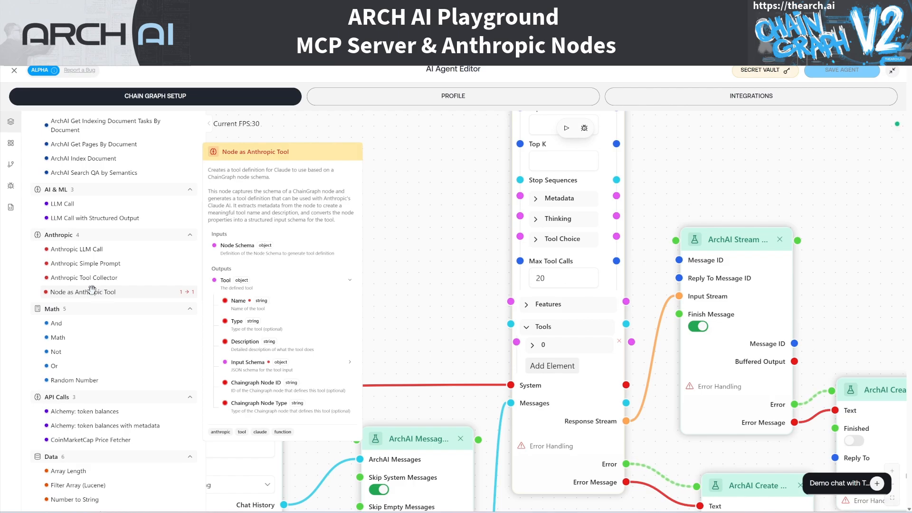
left_click_drag(88, 292, 370, 148)
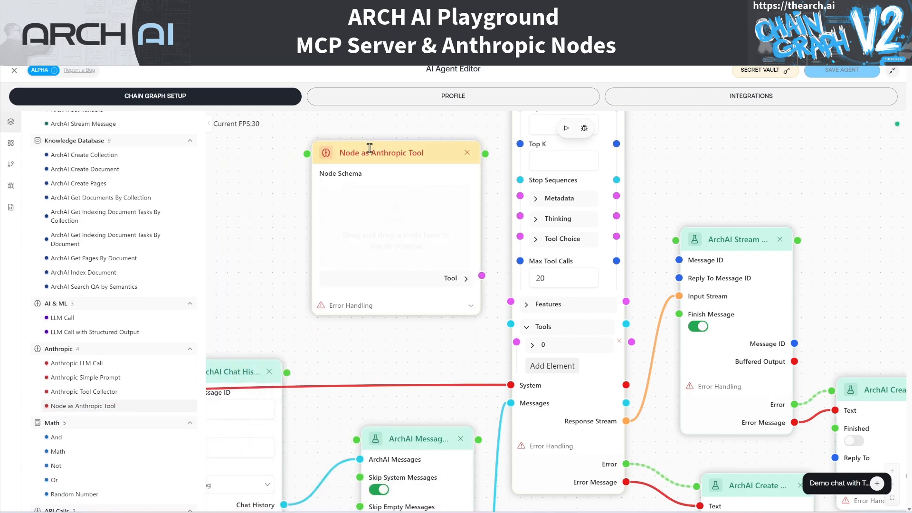
left_click_drag(390, 176, 378, 192)
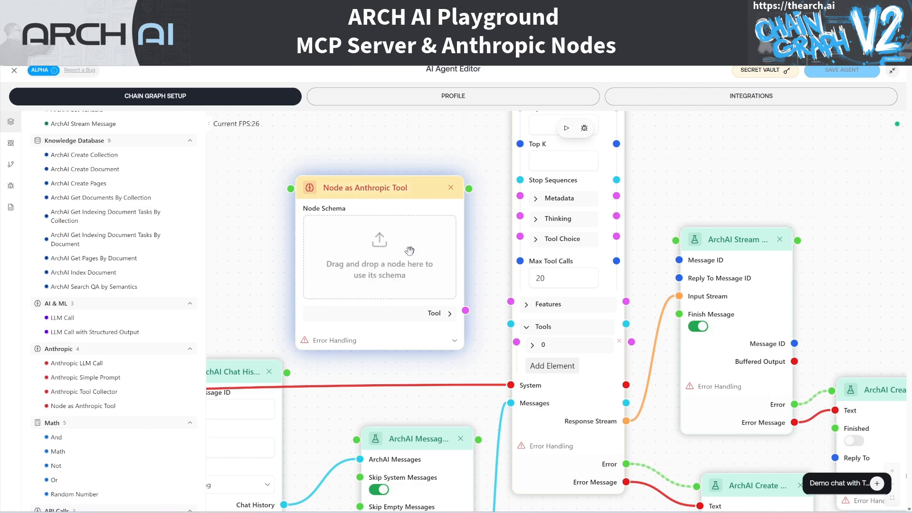
left_click_drag(466, 312, 516, 342)
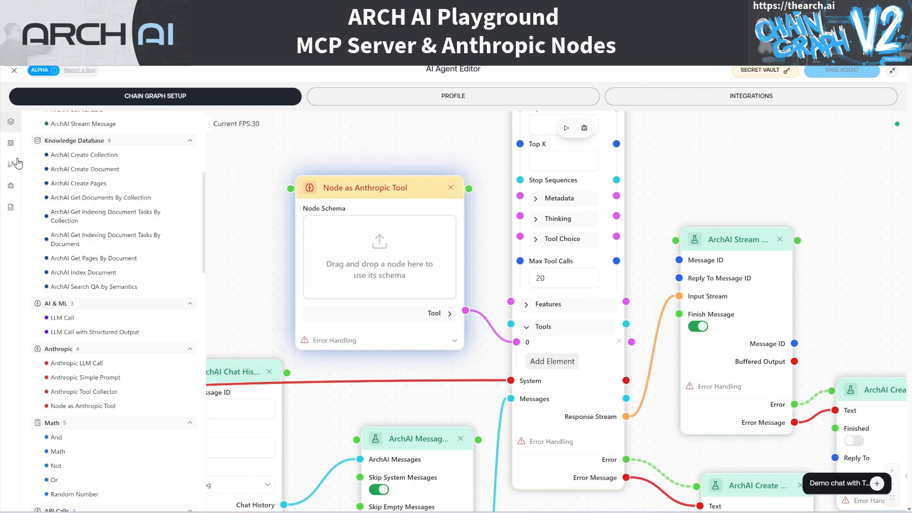
Step: Add the API-coins-id tool from the Coingecko MCP server and place it in the Node as Anthropic Tool's Node Schema area
left_click(11, 144)
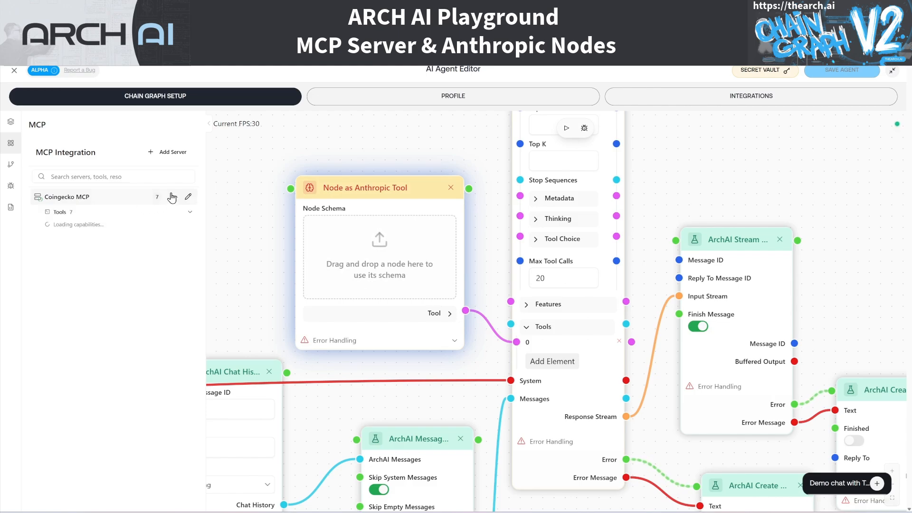
left_click(190, 212)
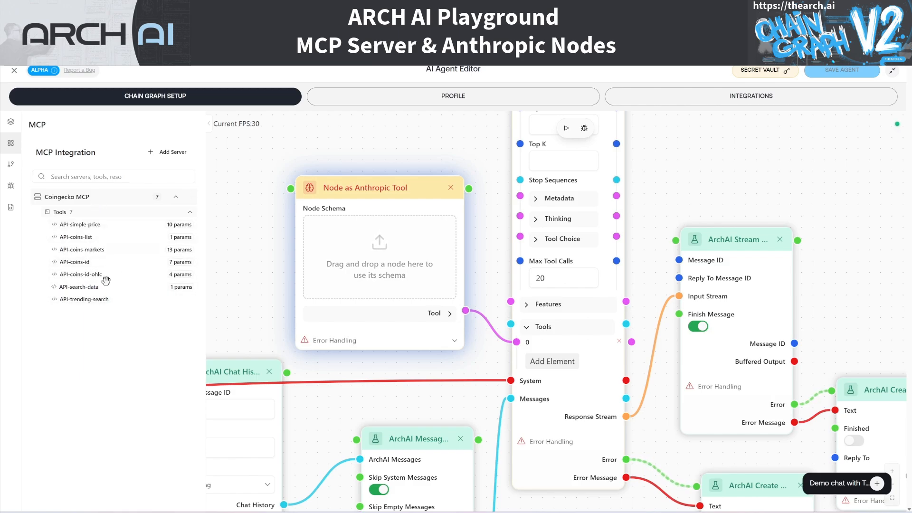
left_click_drag(256, 250, 501, 322)
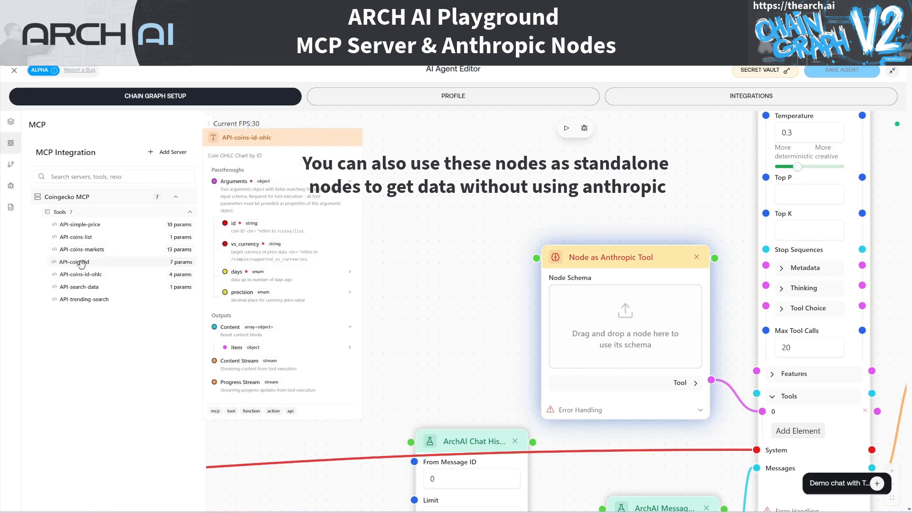
left_click_drag(81, 264, 343, 177)
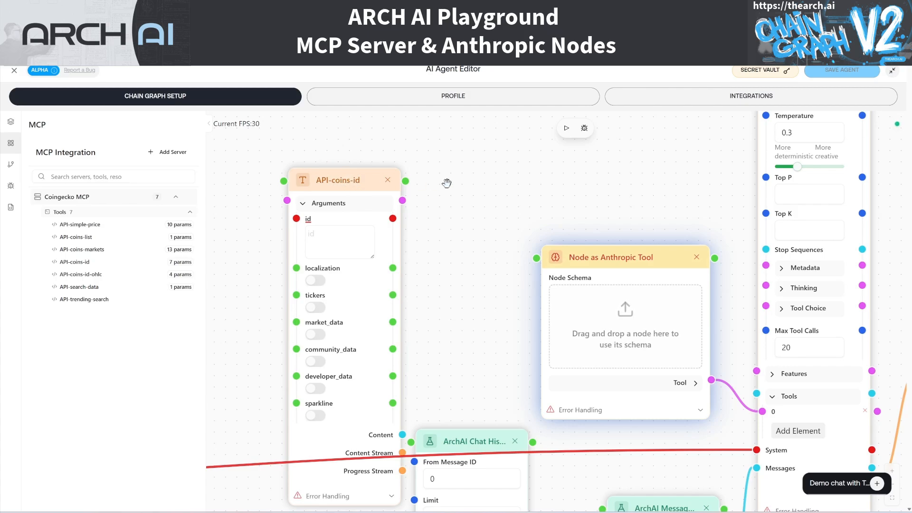
left_click_drag(362, 179, 641, 308)
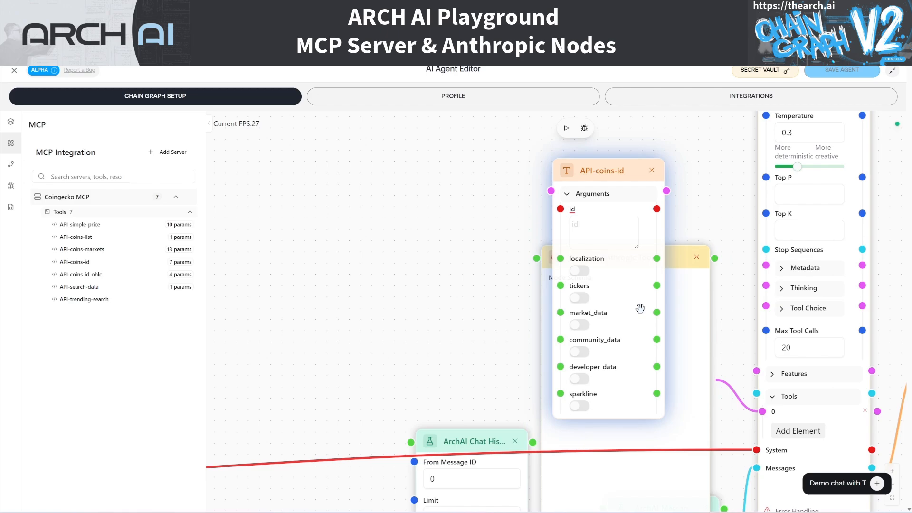
Step: Move the API-coins-id tool node clear of the Chat History node, farther away from the Anthropic LLM Call node
left_click_drag(621, 252, 540, 127)
left_click_drag(678, 310, 612, 290)
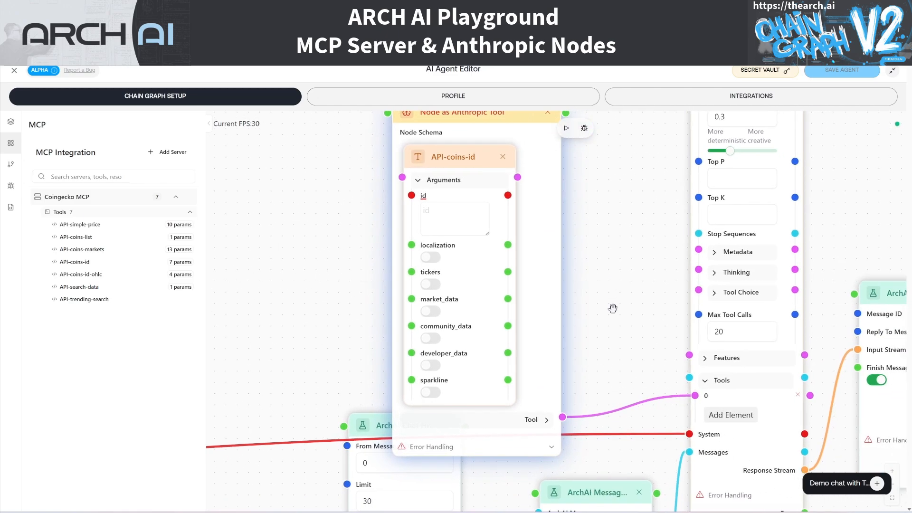
scroll(612, 318, "down", 3)
scroll(613, 319, "down", 2)
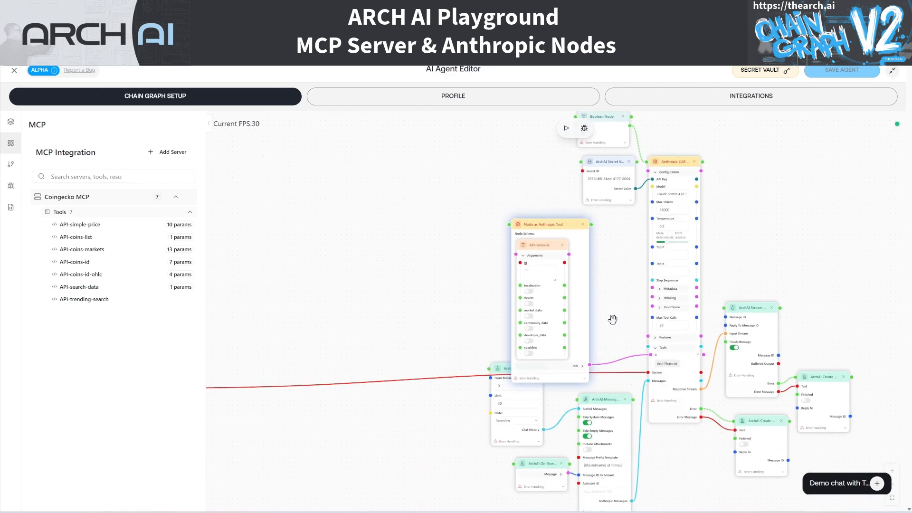
left_click_drag(548, 205, 426, 152)
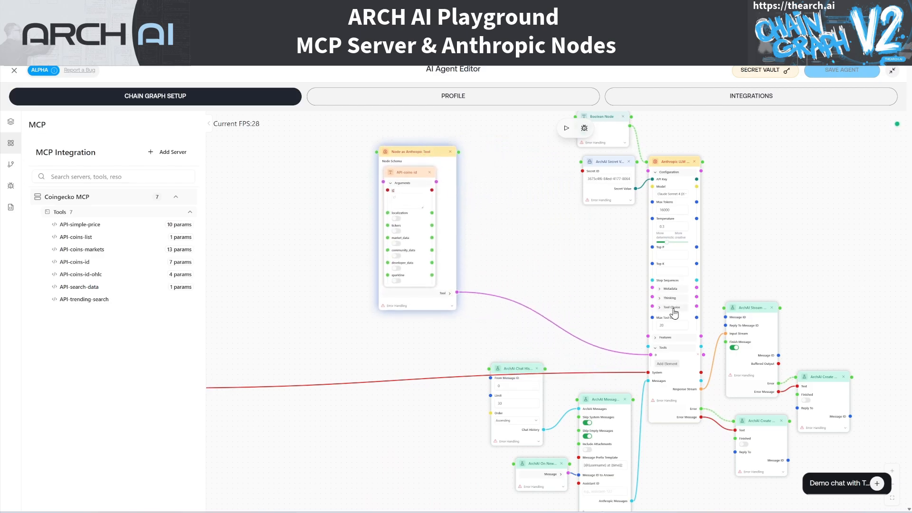
Step: Add a second Tools element to the LLM node and connect a new Node as Anthropic Tool node, placed beside the API-coins-id tool node
left_click(667, 367)
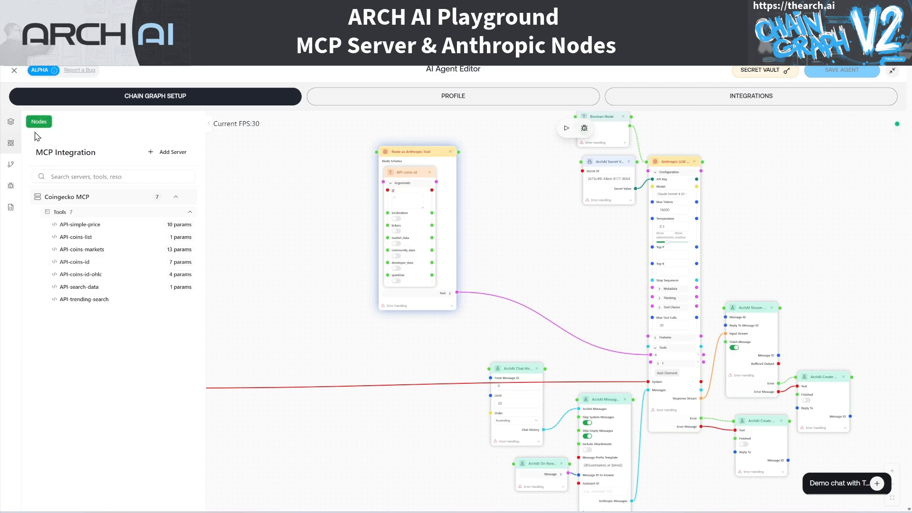
left_click(11, 123)
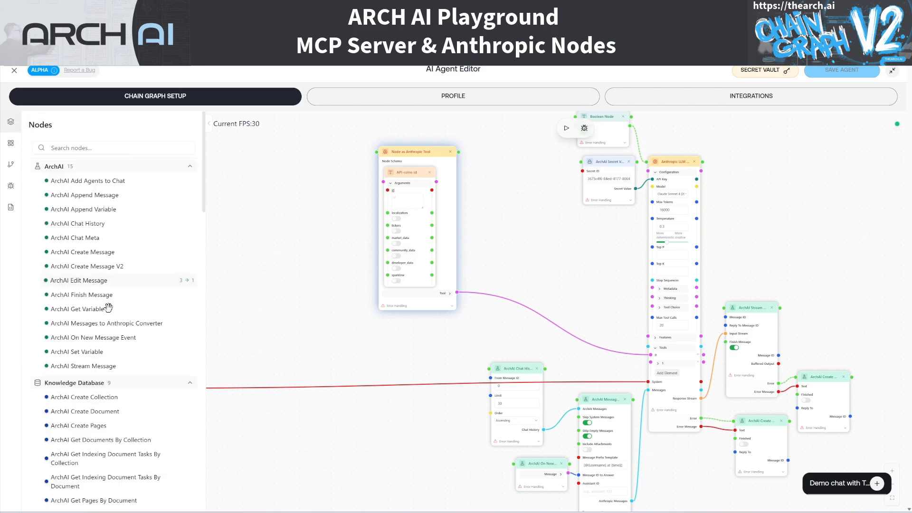
scroll(101, 323, "down", 6)
scroll(96, 320, "down", 2)
scroll(88, 316, "up", 3)
scroll(87, 316, "up", 1)
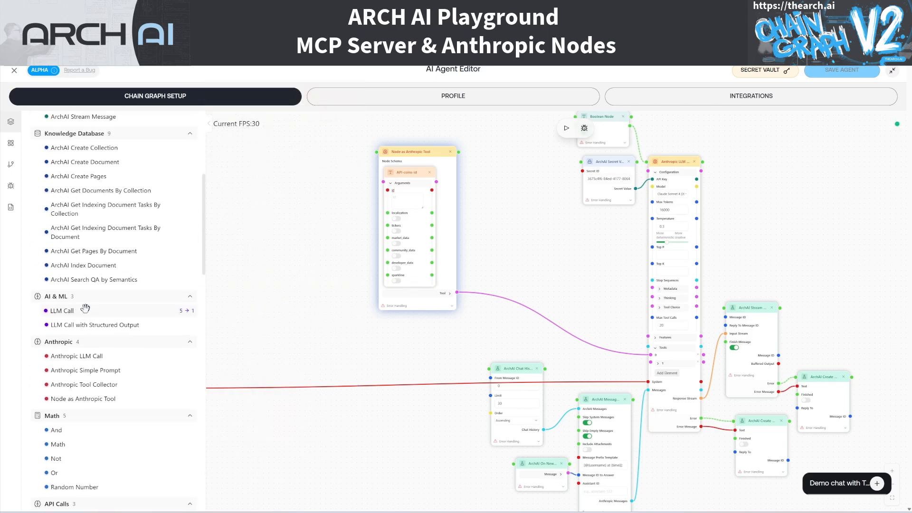
mouse_move(87, 399)
left_click_drag(195, 363, 300, 185)
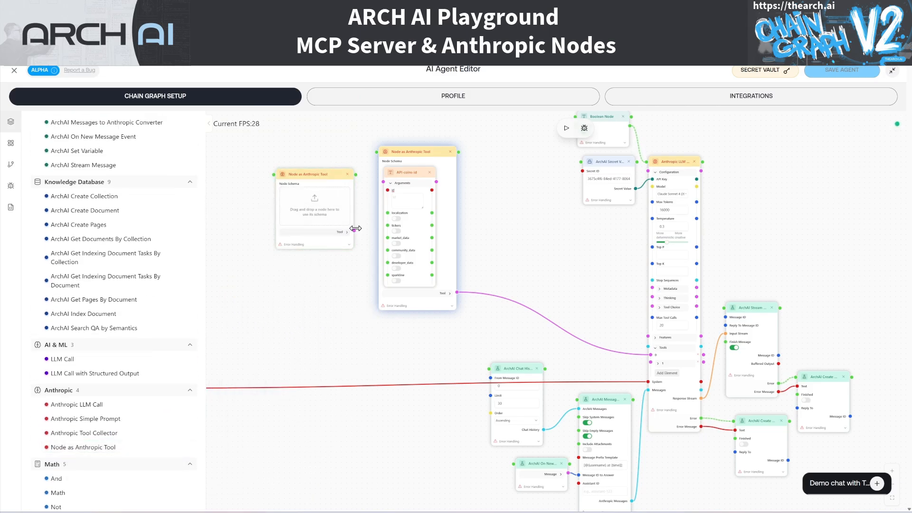
left_click_drag(354, 230, 650, 362)
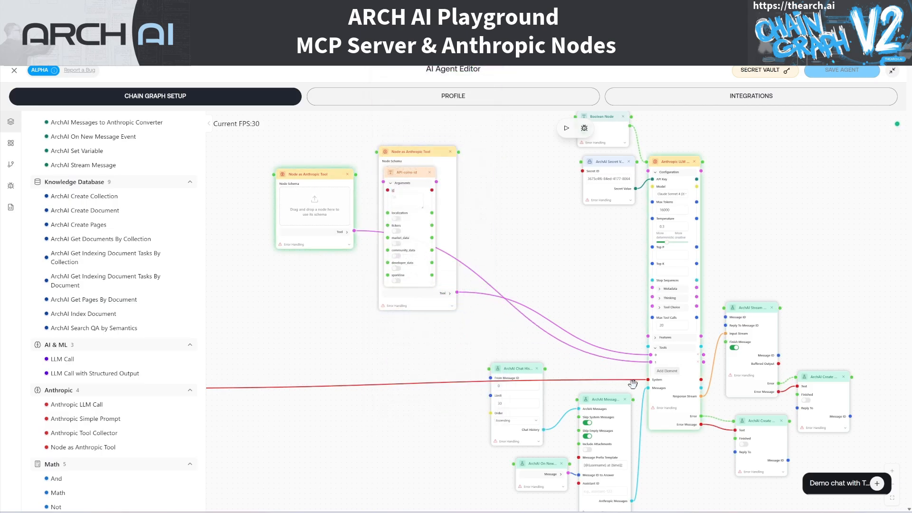
left_click_drag(312, 174, 507, 202)
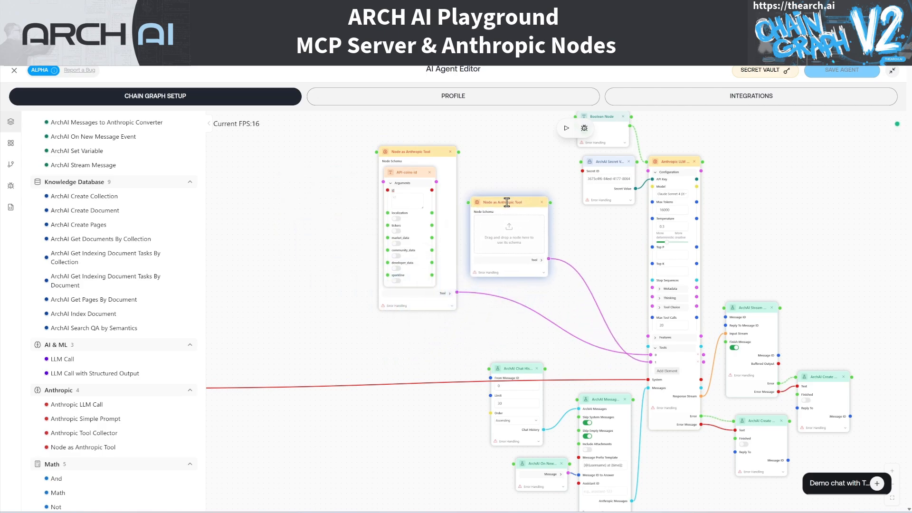
Step: Add the API-coins-list tool from Coingecko MCP, place it in the second tool node's Node Schema area and shift that node slightly upward
left_click(11, 143)
left_click(175, 198)
left_click(189, 214)
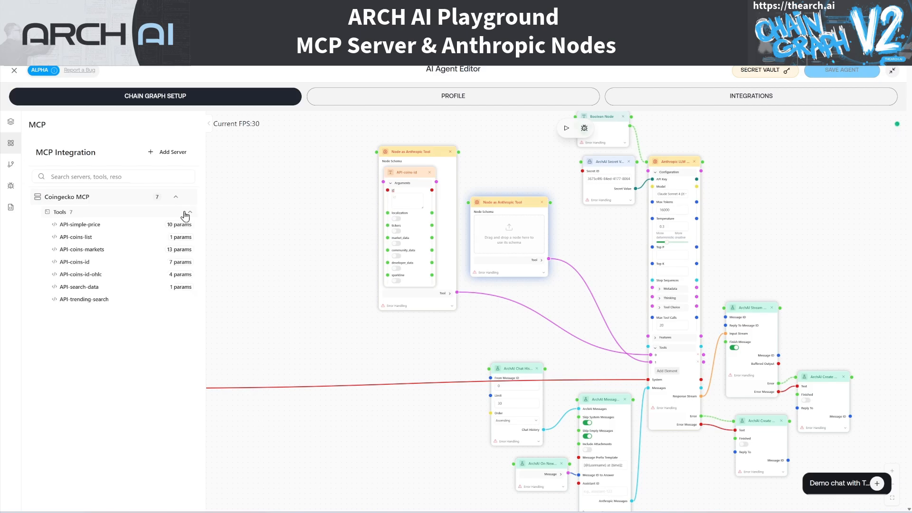
left_click_drag(83, 237, 259, 210)
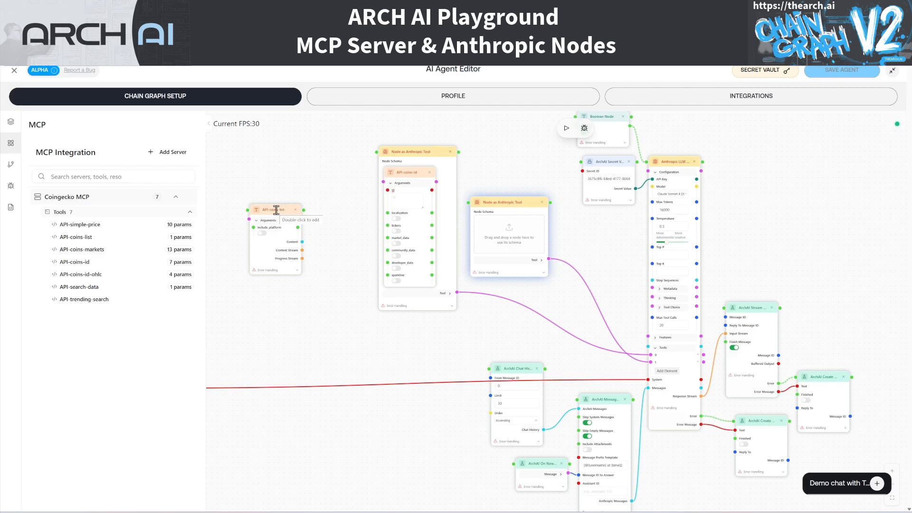
left_click_drag(278, 209, 508, 219)
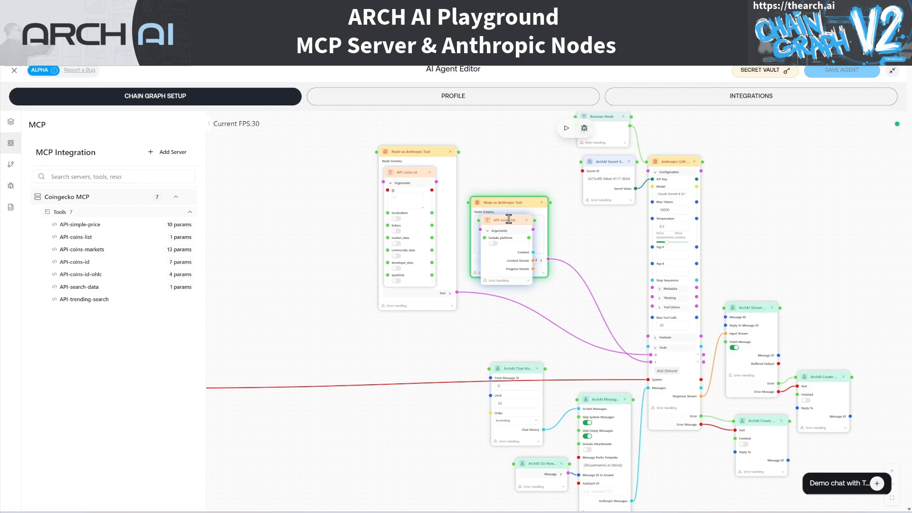
left_click_drag(513, 219, 514, 221)
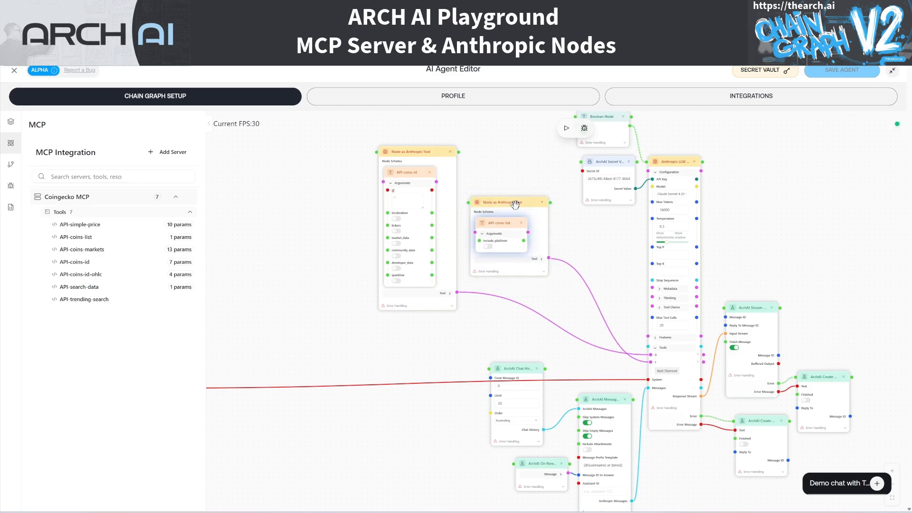
left_click_drag(514, 205, 519, 181)
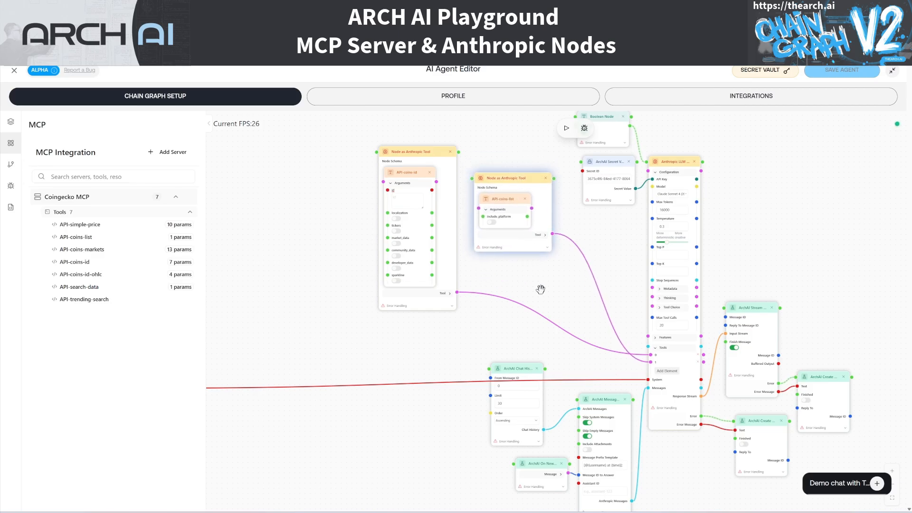
Step: Open the demo chat and send the message "Hello, can you give me the price of archai?"
left_click_drag(536, 356, 445, 353)
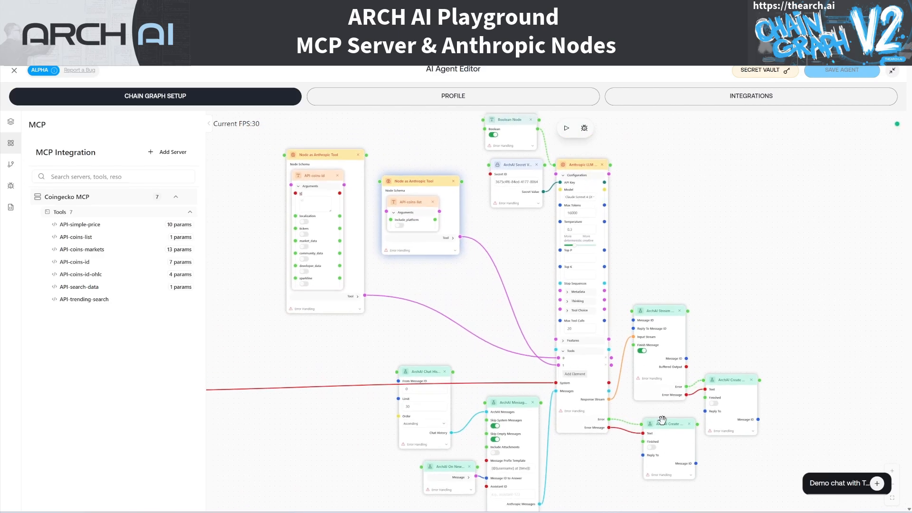
left_click_drag(736, 458, 648, 433)
left_click(837, 483)
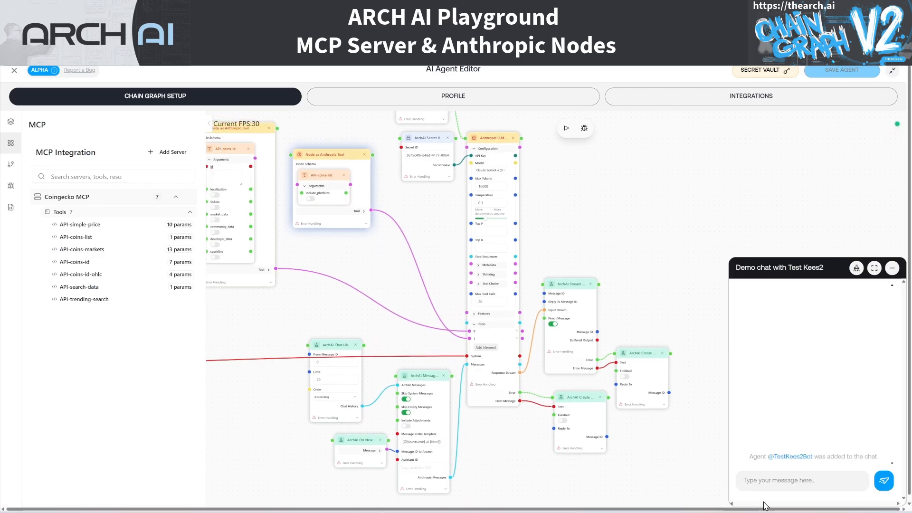
left_click(779, 480)
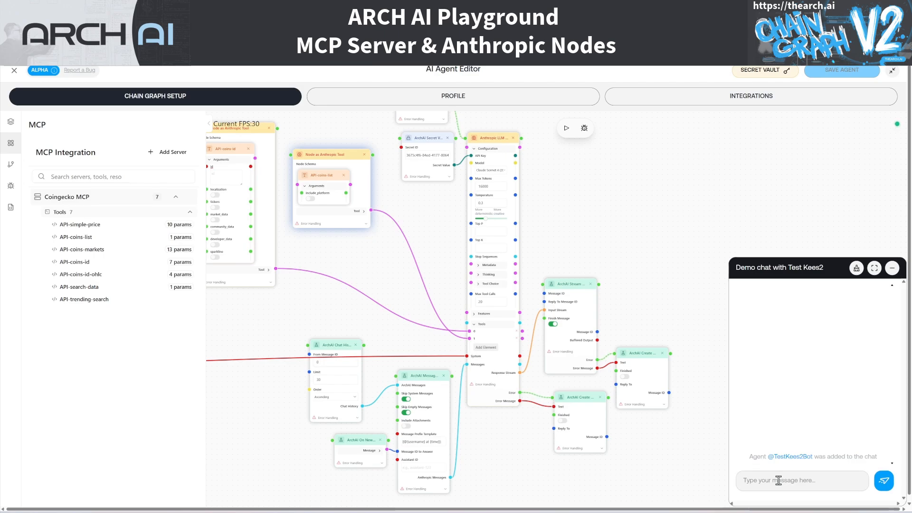
type("Hello")
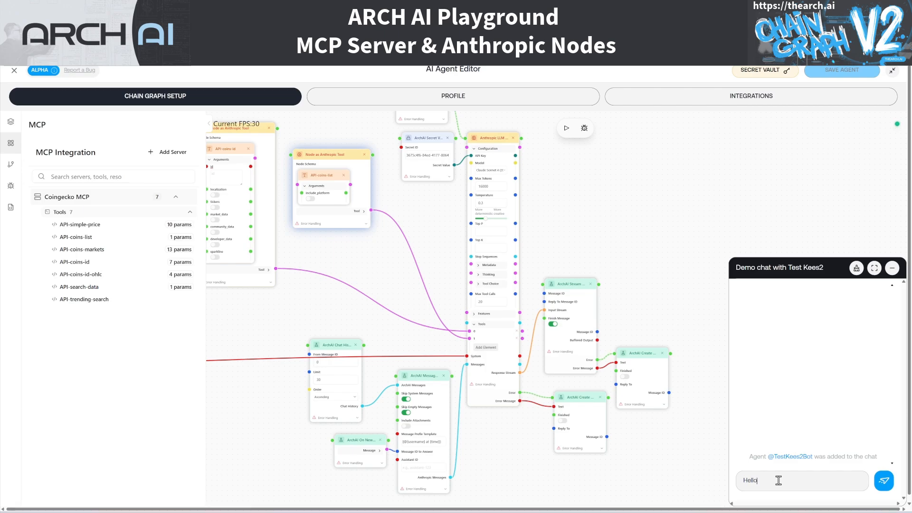
type(", c")
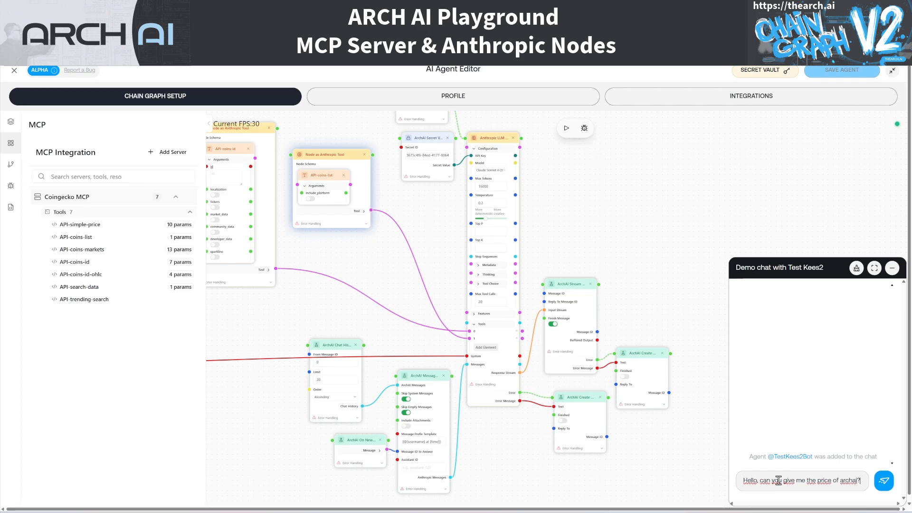
key("Return")
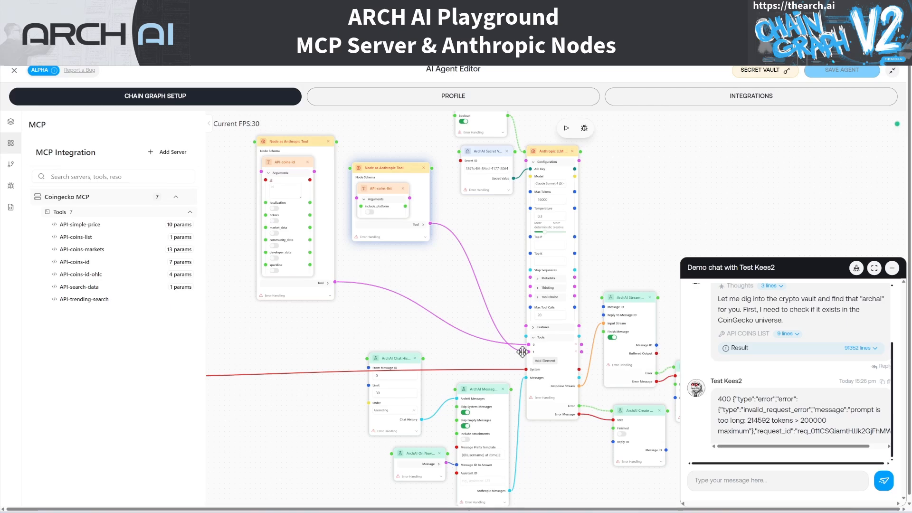
Step: Disconnect and delete the API-coins-list tool node, and move the API-coins-id tool node into its place
left_click_drag(523, 352, 479, 290)
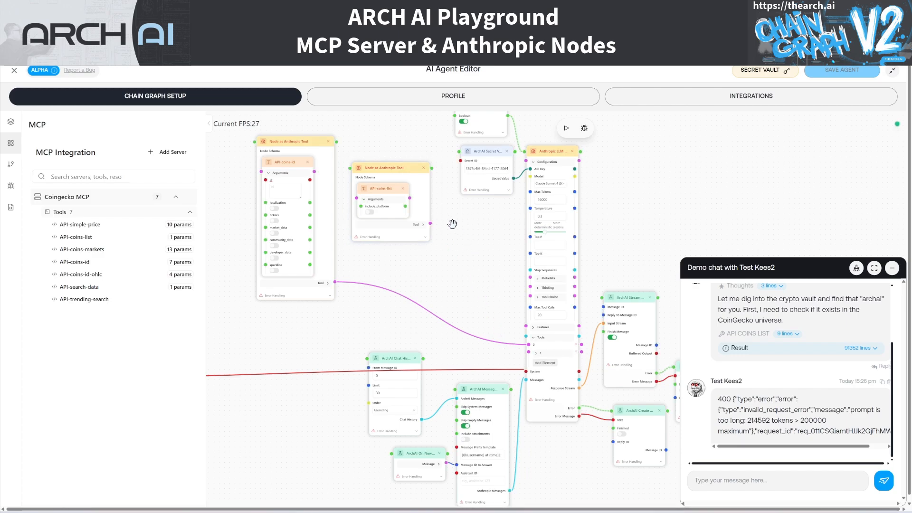
left_click(423, 168)
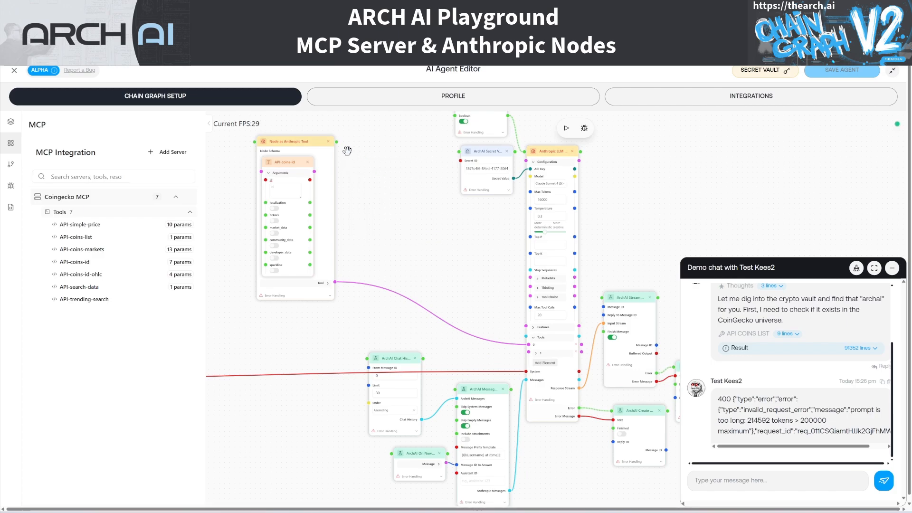
left_click(313, 141)
left_click_drag(312, 142, 408, 168)
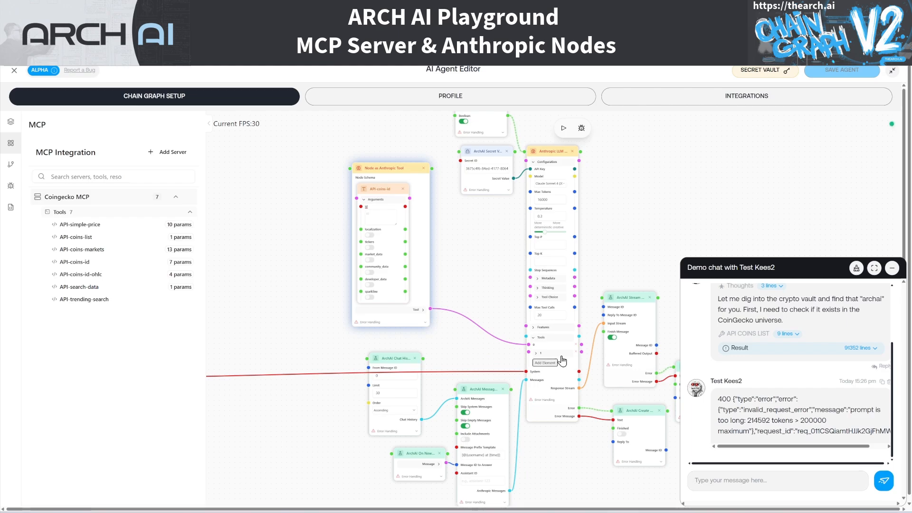
Step: Remove the unused second Tools element from the Anthropic LLM node and send the demo chat message "Give me the price of archai"
left_click(575, 350)
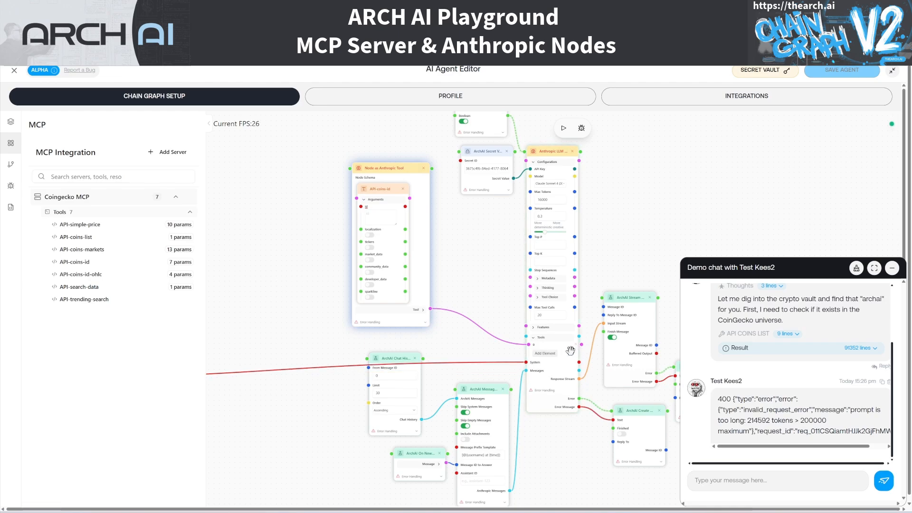
left_click(729, 480)
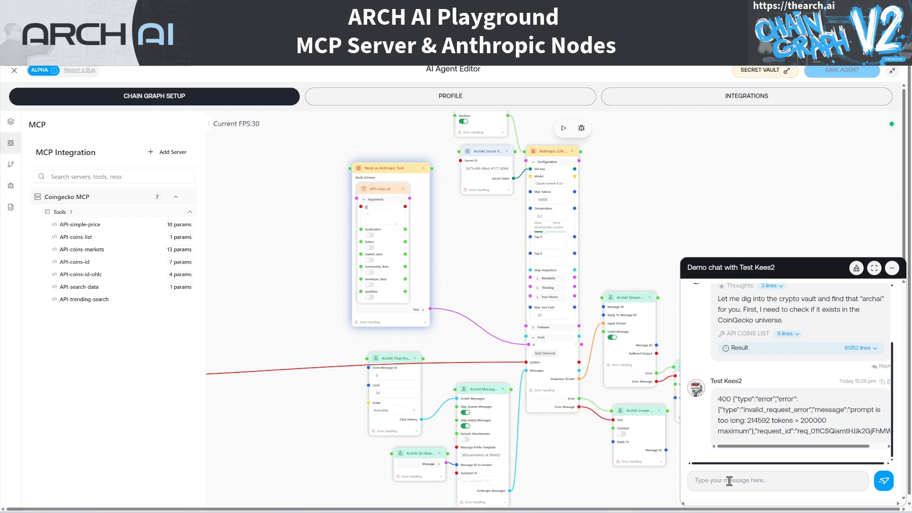
type("Giarchai")
key("Return")
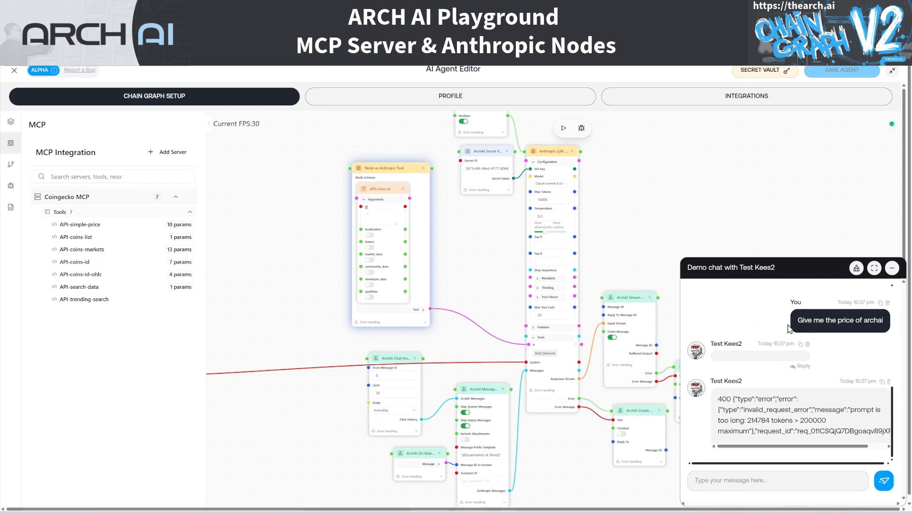
Step: Clear the demo chat history and send the message "Give me the price of archai" in the fresh conversation
left_click(857, 268)
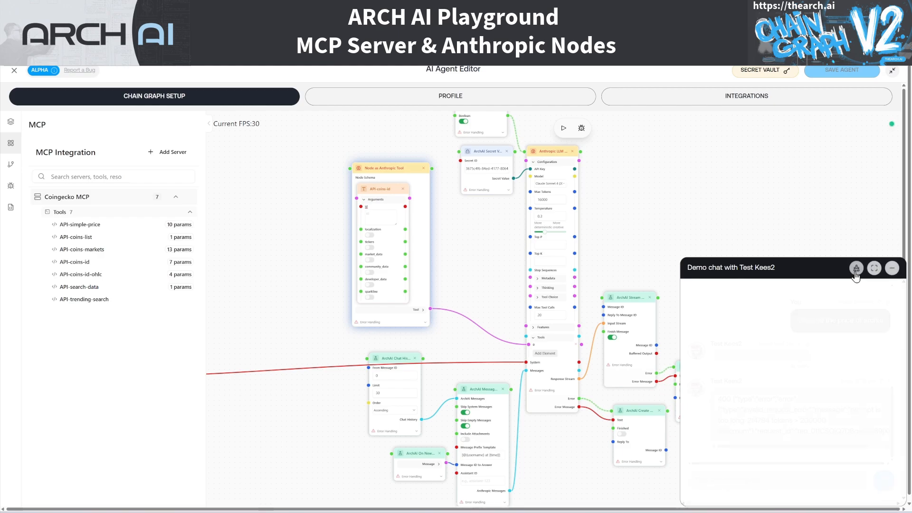
left_click(788, 483)
type("Give me the price of archai")
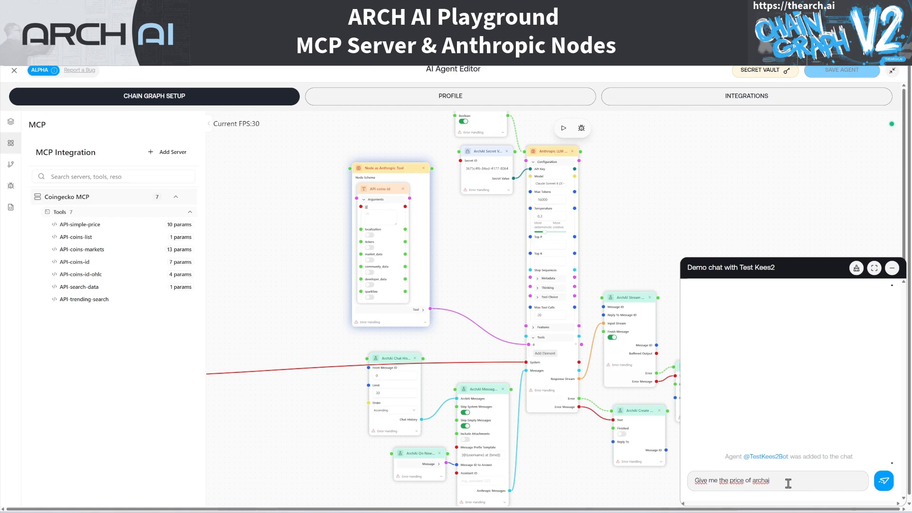
key("Return")
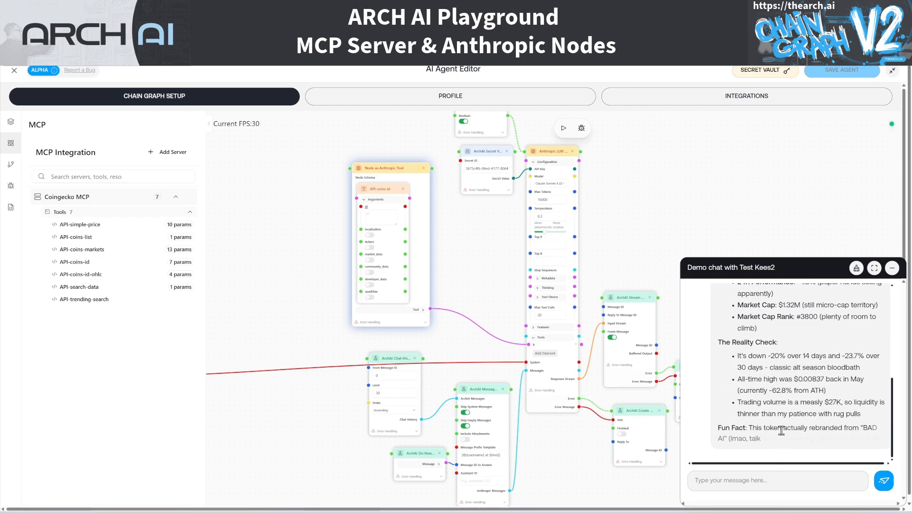
Step: Make the demo chat window taller and read through the agent's whole reply about the archai price
left_click_drag(807, 258, 808, 124)
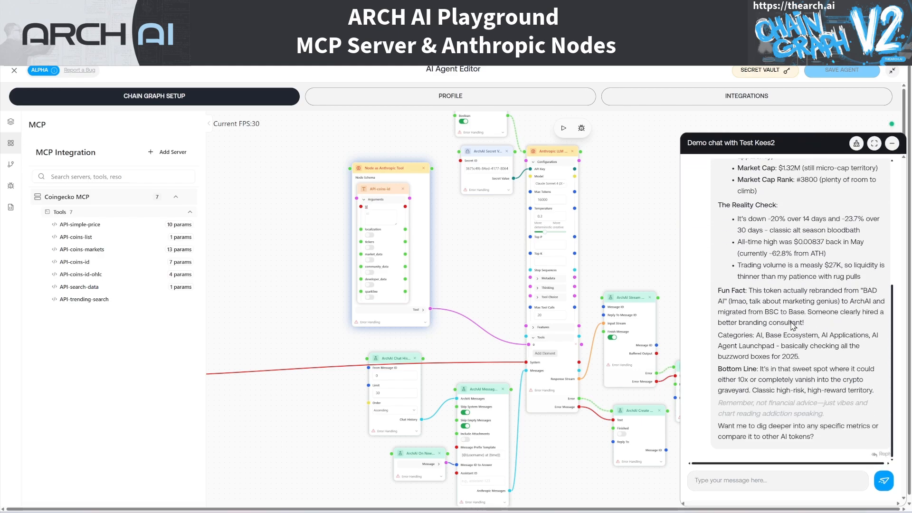
scroll(798, 368, "up", 6)
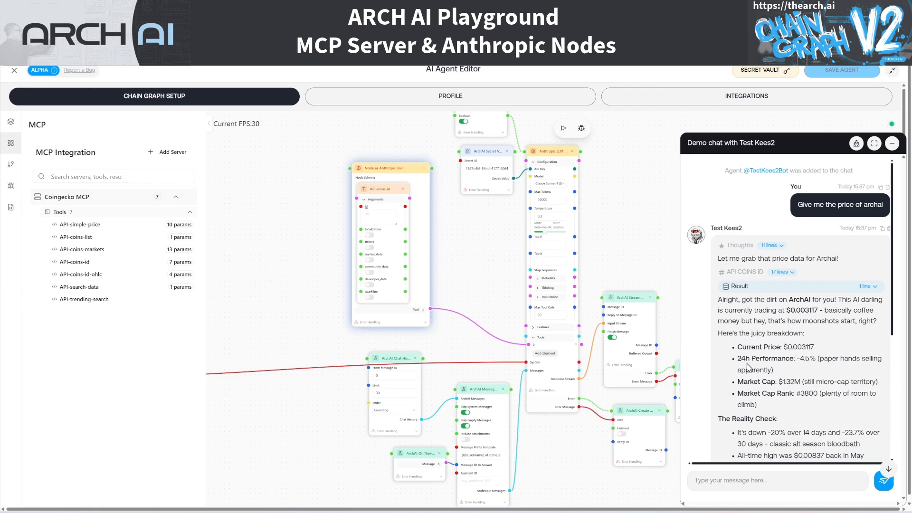
scroll(808, 357, "down", 3)
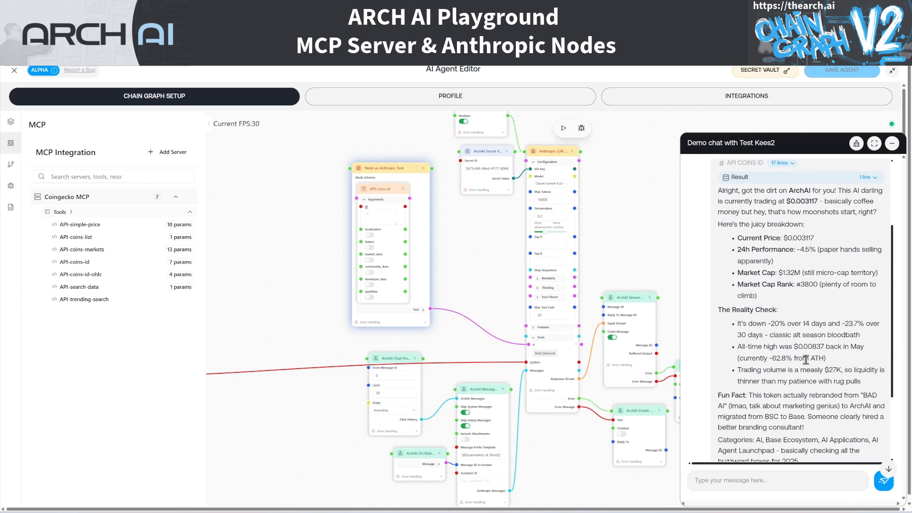
scroll(779, 328, "down", 2)
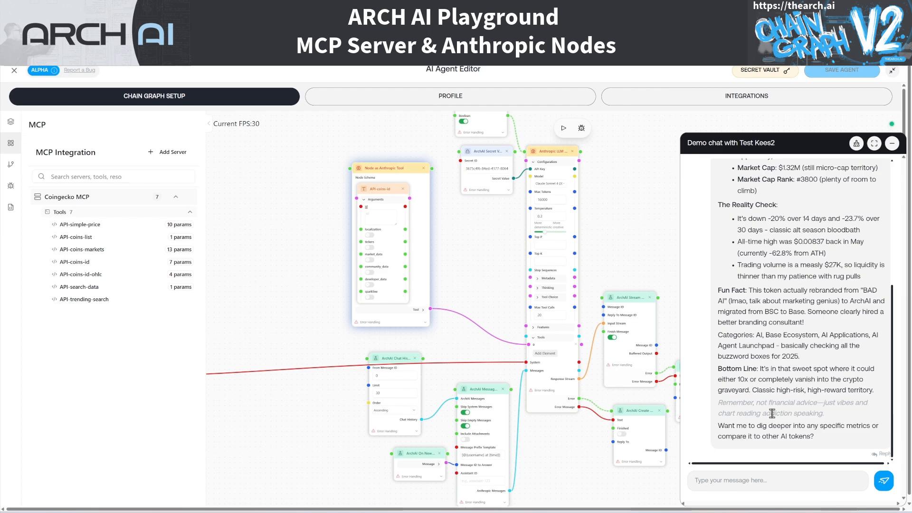
scroll(775, 404, "up", 5)
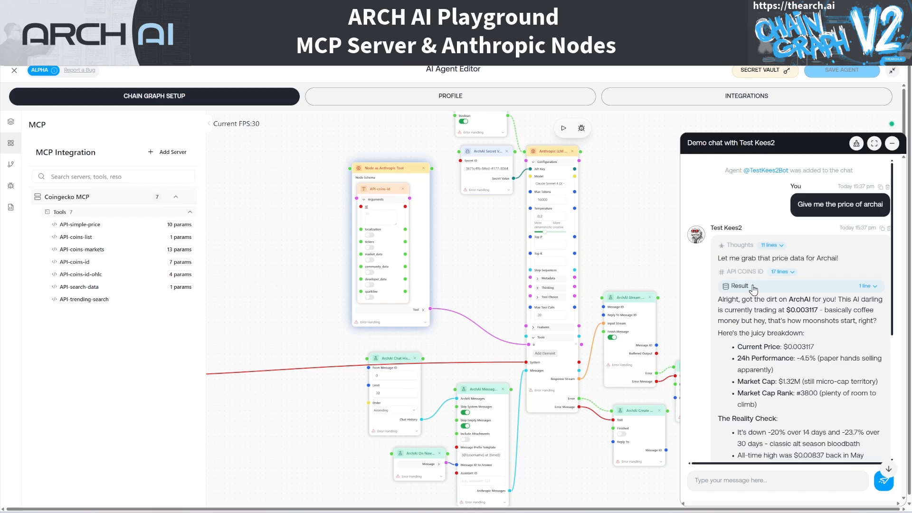
Step: Expand the result of the API COINS ID tool call, examine its raw output, collapse it and review the reply again
left_click(866, 286)
scroll(804, 422, "down", 5)
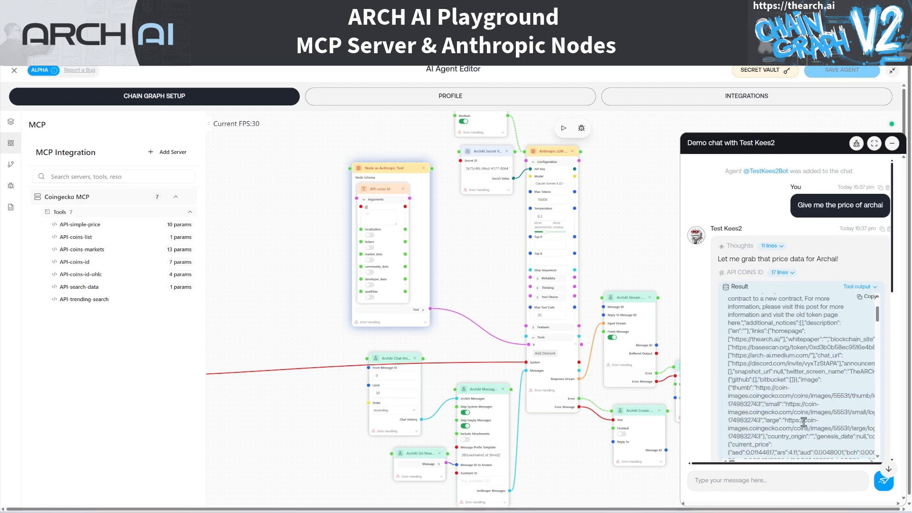
scroll(804, 422, "up", 3)
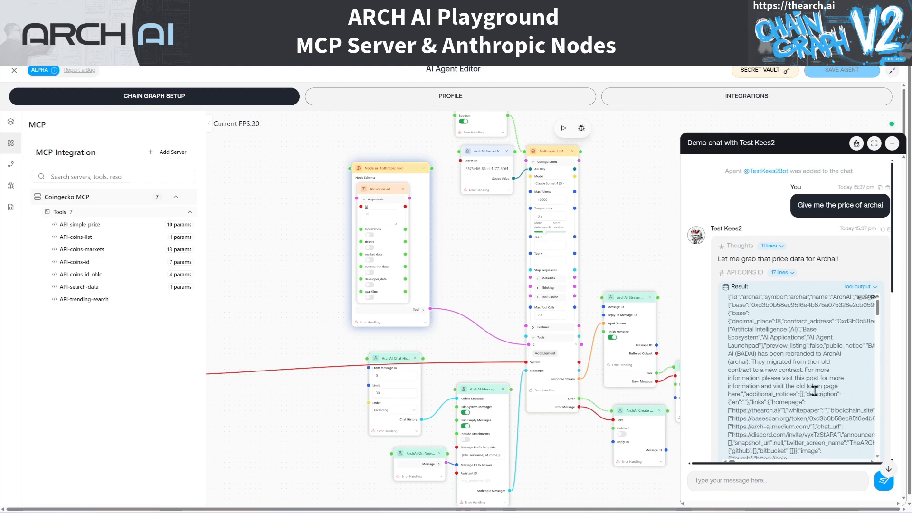
left_click(874, 287)
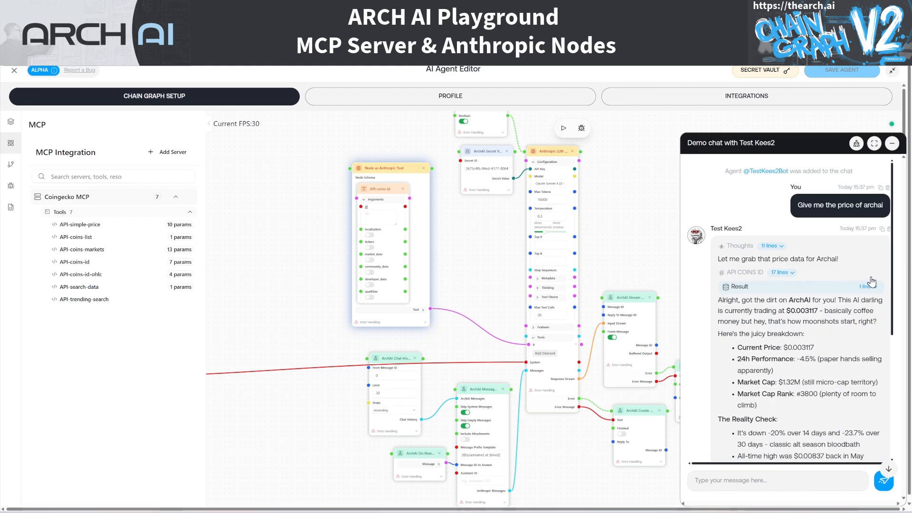
scroll(871, 281, "down", 5)
scroll(832, 389, "up", 1)
scroll(833, 389, "up", 4)
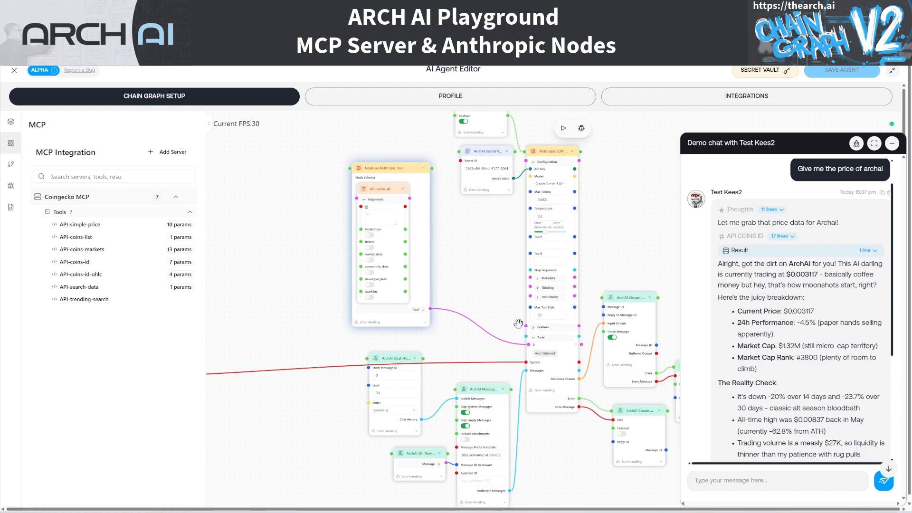
left_click_drag(602, 173, 622, 207)
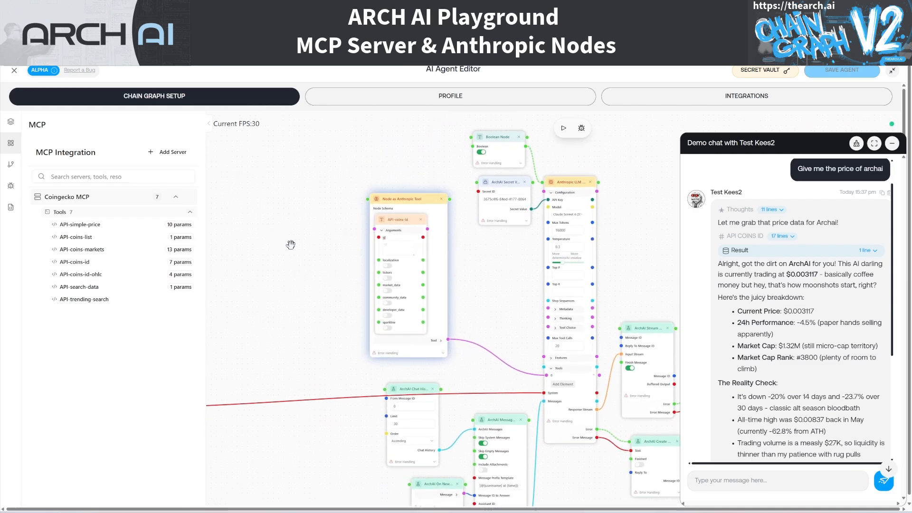